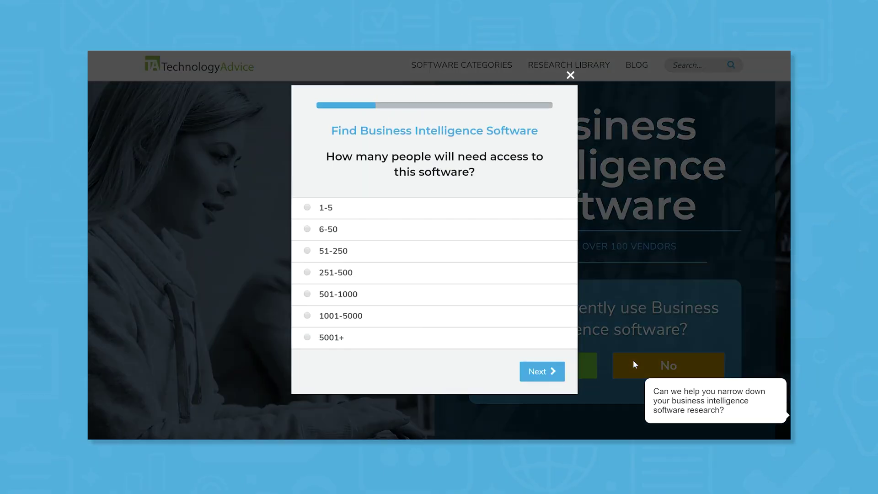
# Answer the quiz with 51-250 people needing access and pick the company's industry
pyautogui.click(307, 250)
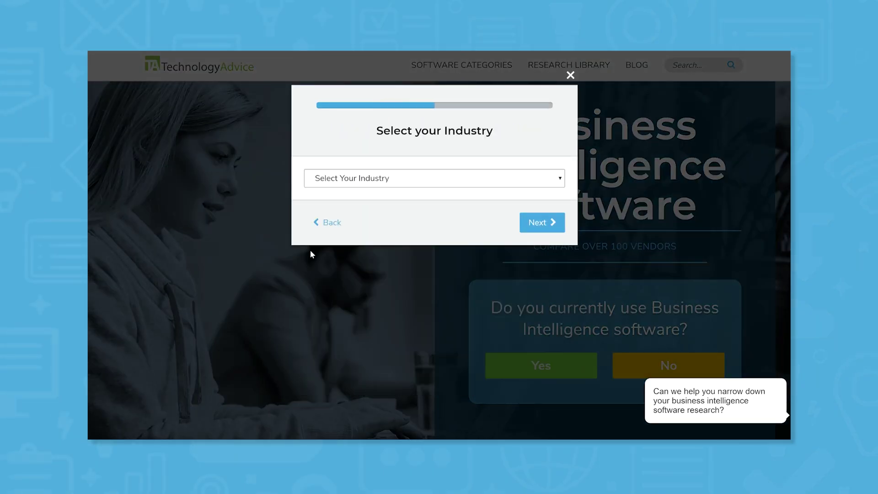
pyautogui.click(417, 181)
pyautogui.scroll(-6, 433, 252)
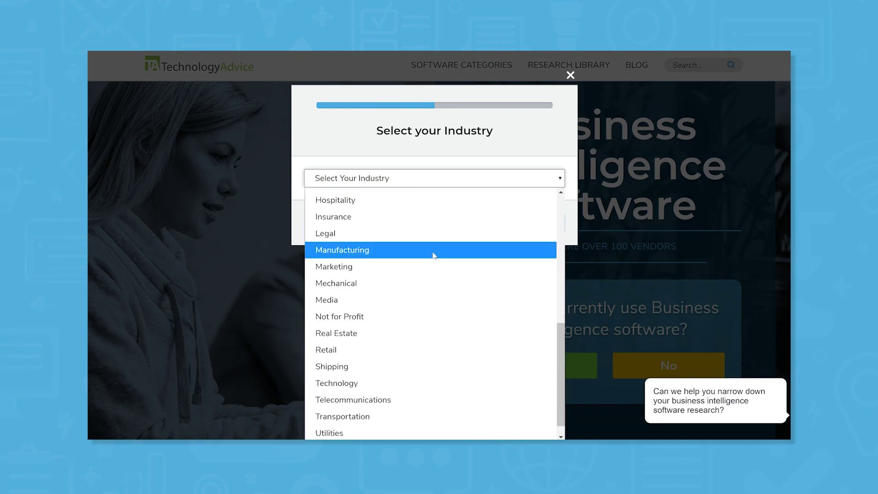
pyautogui.click(425, 298)
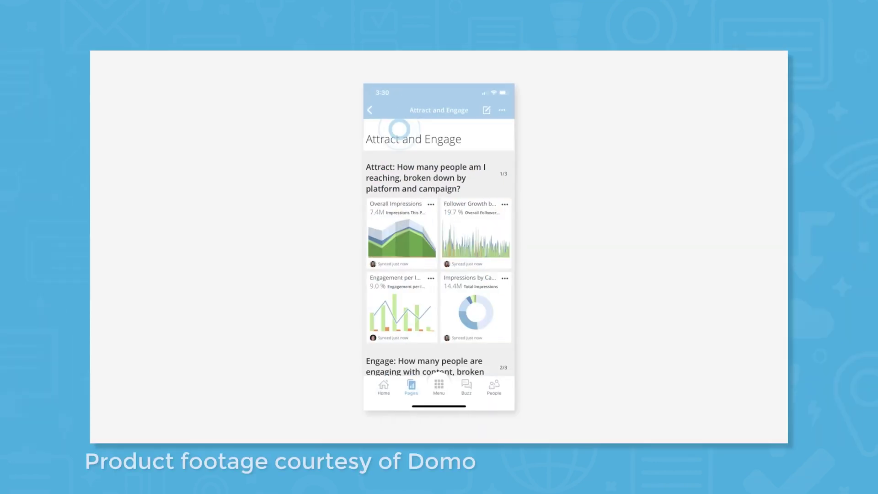
# View the Follower Growth mobile card in full and move the Marketing Channels card left
pyautogui.click(475, 225)
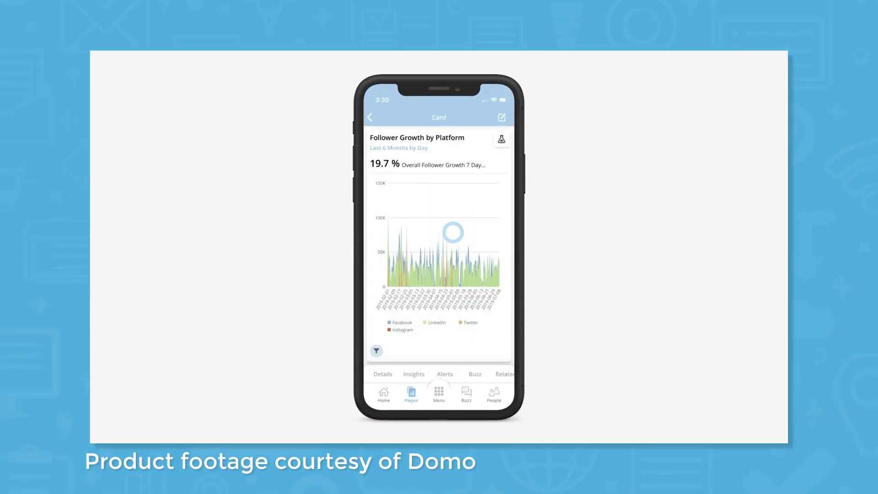
pyautogui.click(407, 267)
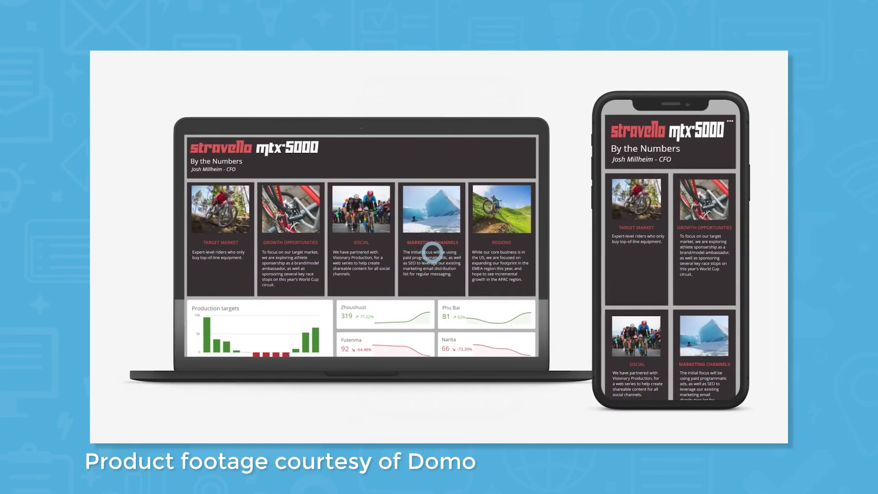
pyautogui.moveTo(431, 251); pyautogui.dragTo(222, 252)
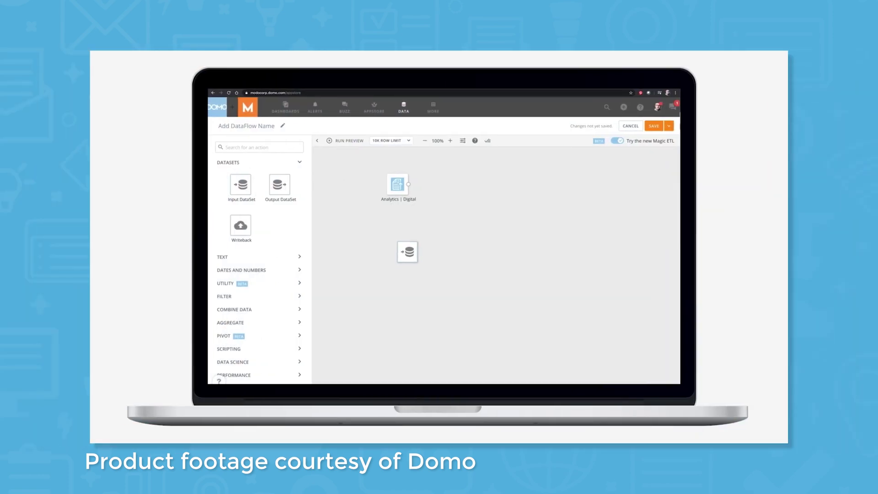
# Add an Input DataSet step in Magic ETL and choose its dataset
pyautogui.moveTo(407, 252); pyautogui.dragTo(394, 243)
pyautogui.click(359, 299)
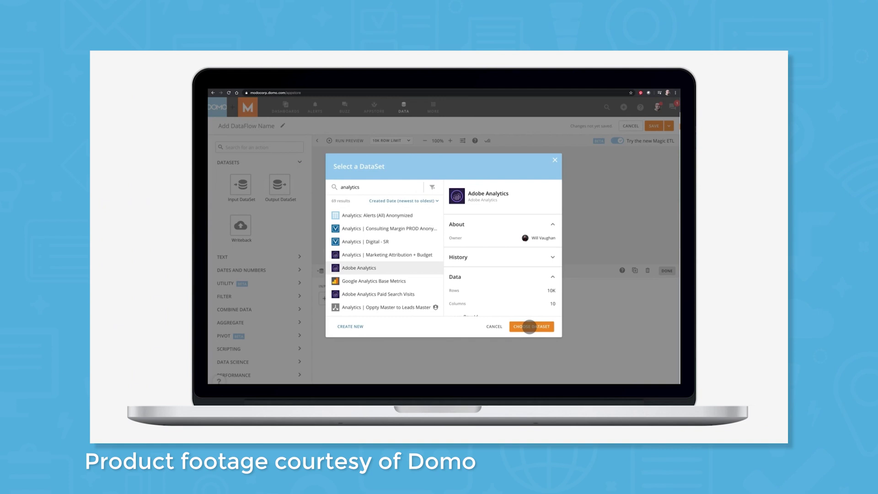
pyautogui.click(529, 326)
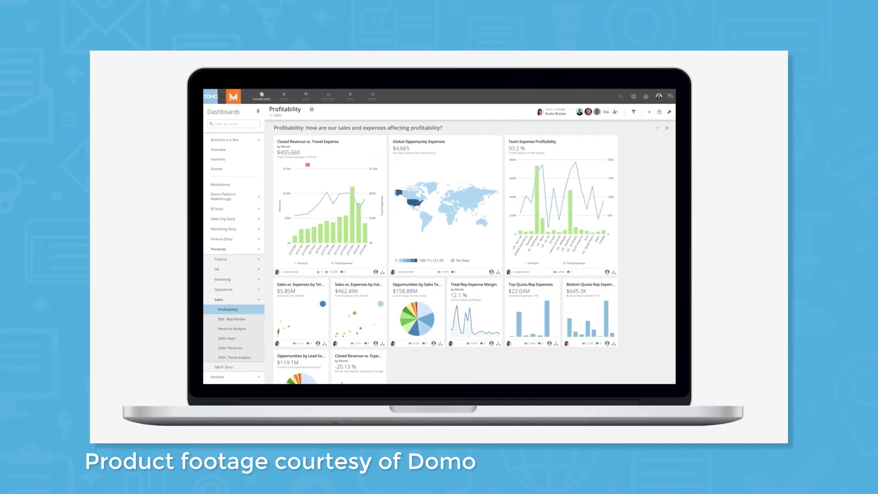
# Open the Team Expense Profitability card in Analyzer and filter the dashboard to Rotors
pyautogui.click(557, 180)
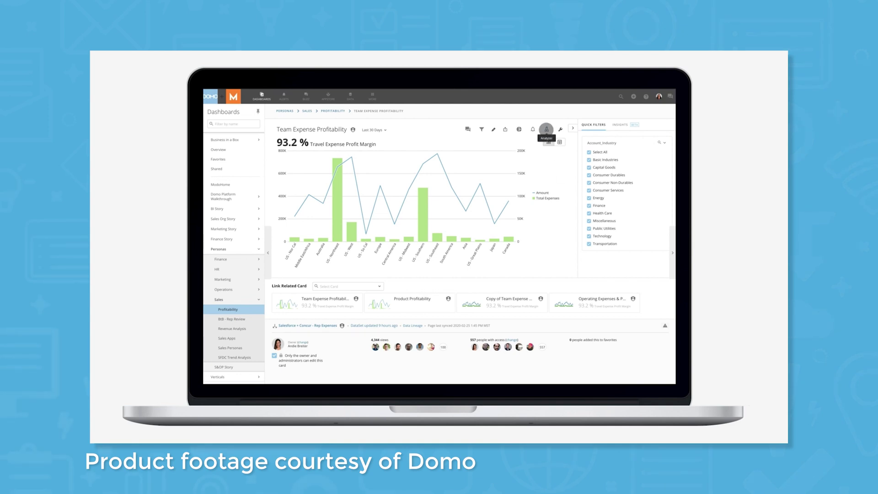
pyautogui.click(546, 129)
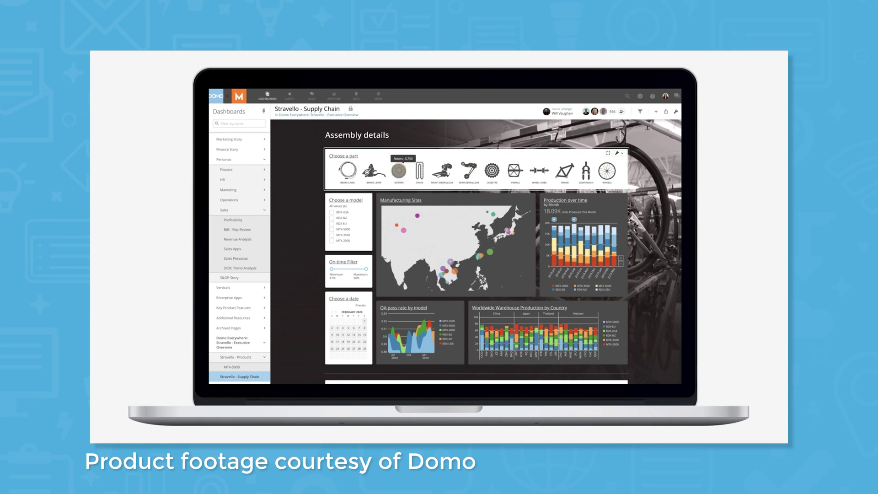
pyautogui.click(399, 171)
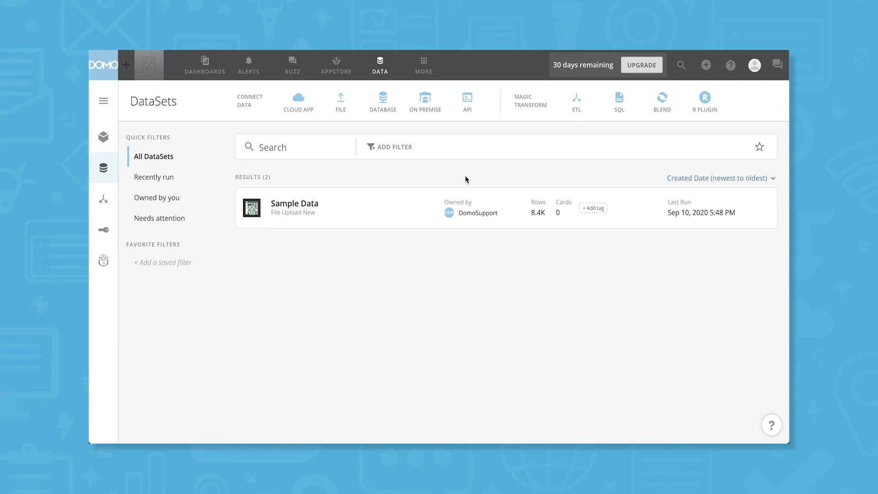
# Choose the FILE connector and drop the spreadsheet into the upload area
pyautogui.click(343, 107)
pyautogui.moveTo(98, 108); pyautogui.dragTo(430, 247)
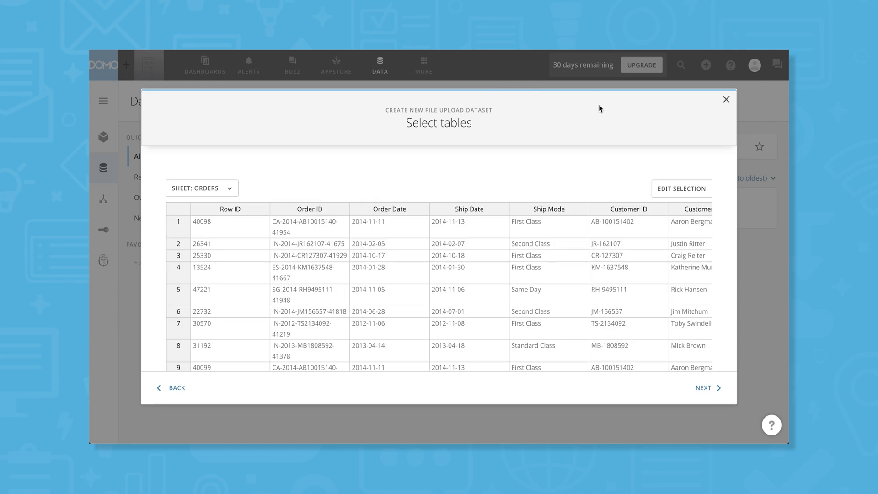
# Finish importing Global Superstore Orders 2016.xlsx and start a tidy-up dataflow from it
pyautogui.click(707, 388)
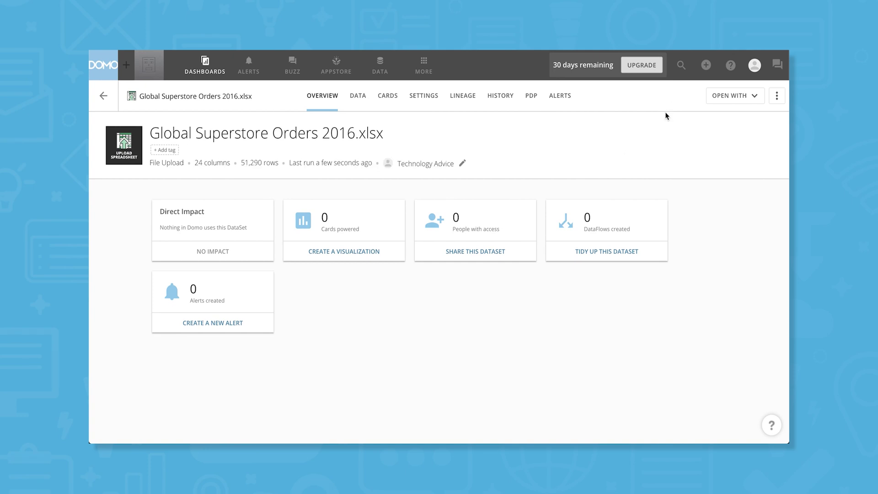
pyautogui.click(582, 255)
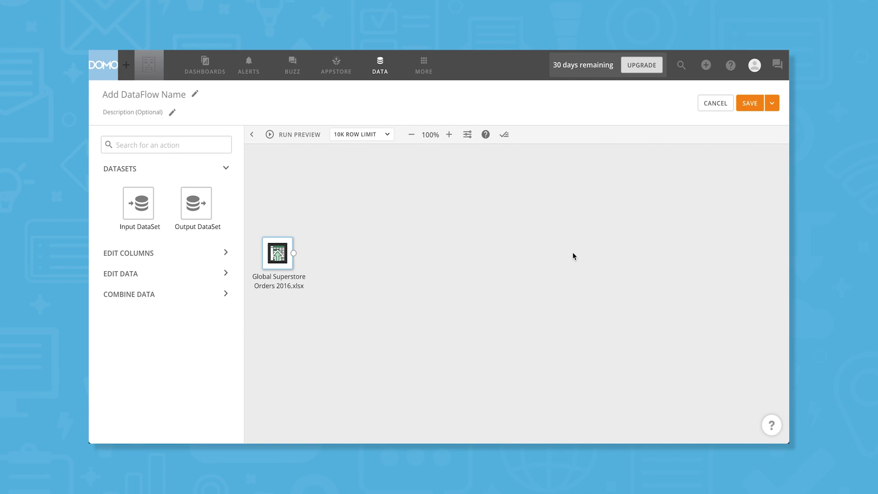
# Feed the Global Superstore data into a Remove Duplicates step on Order ID, then add an Output DataSet
pyautogui.click(160, 273)
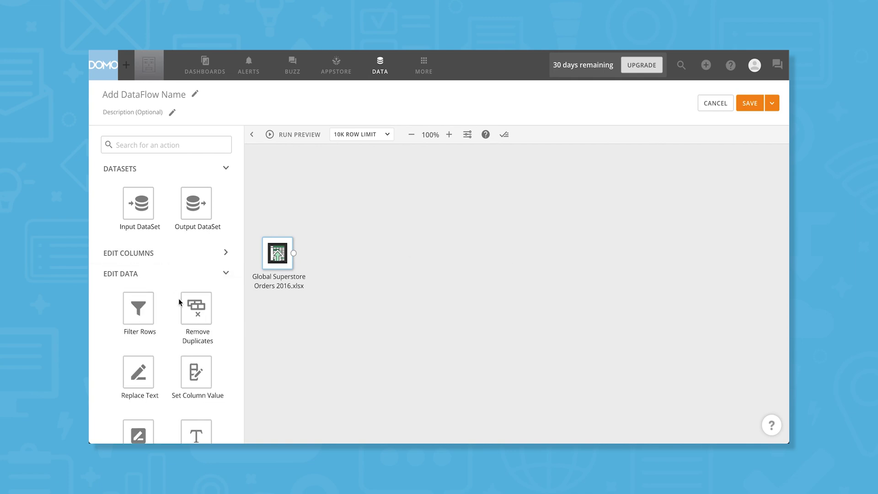
pyautogui.moveTo(196, 304); pyautogui.dragTo(357, 255)
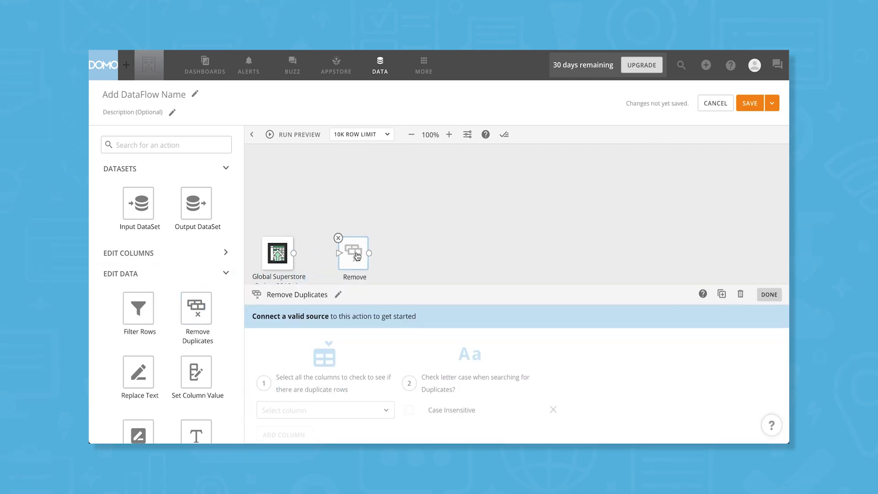
pyautogui.moveTo(294, 252); pyautogui.dragTo(340, 253)
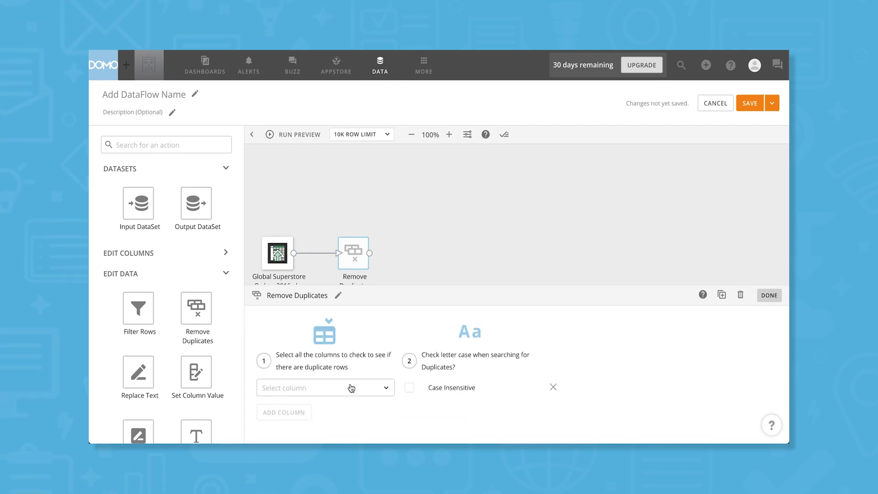
pyautogui.click(359, 387)
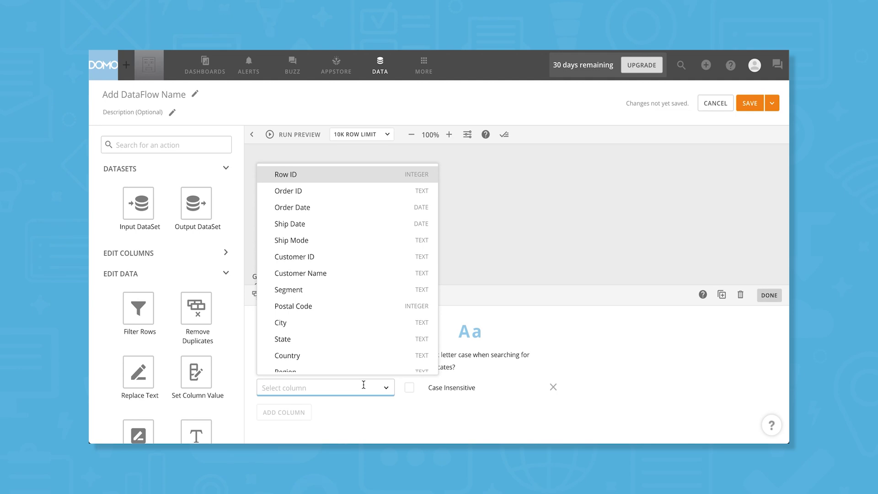
pyautogui.click(321, 193)
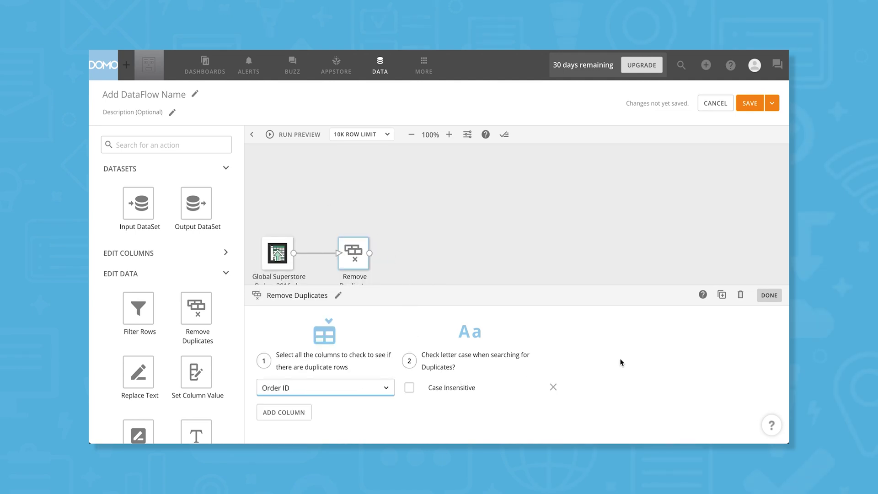
pyautogui.click(643, 360)
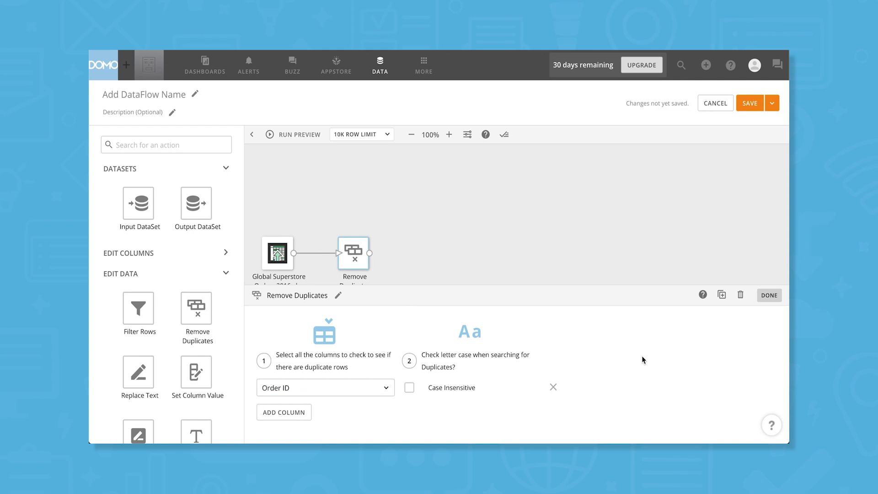
pyautogui.click(769, 297)
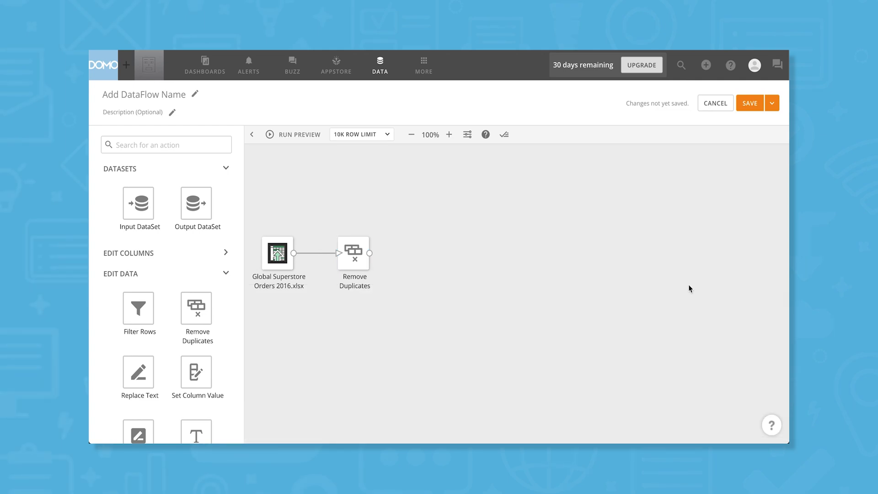
pyautogui.moveTo(209, 220); pyautogui.dragTo(437, 256)
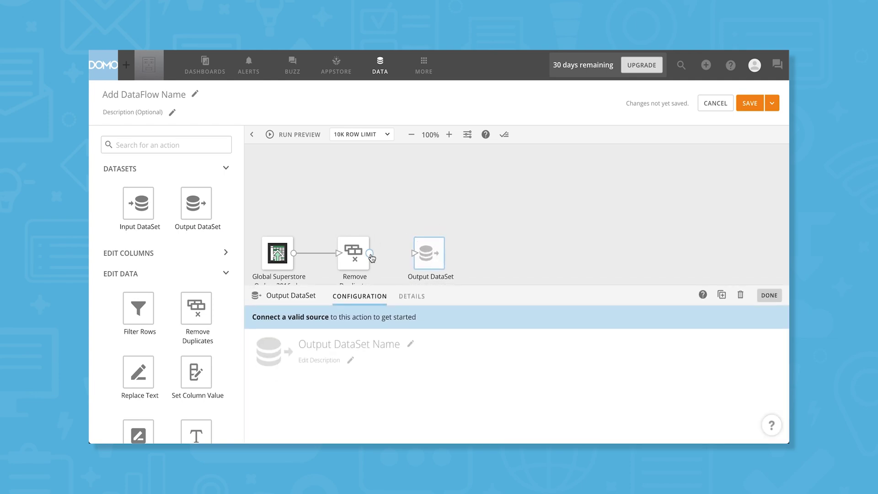
# Connect Remove Duplicates to the output dataset and name it 'Cleaned Superstore Data'
pyautogui.moveTo(370, 252); pyautogui.dragTo(418, 257)
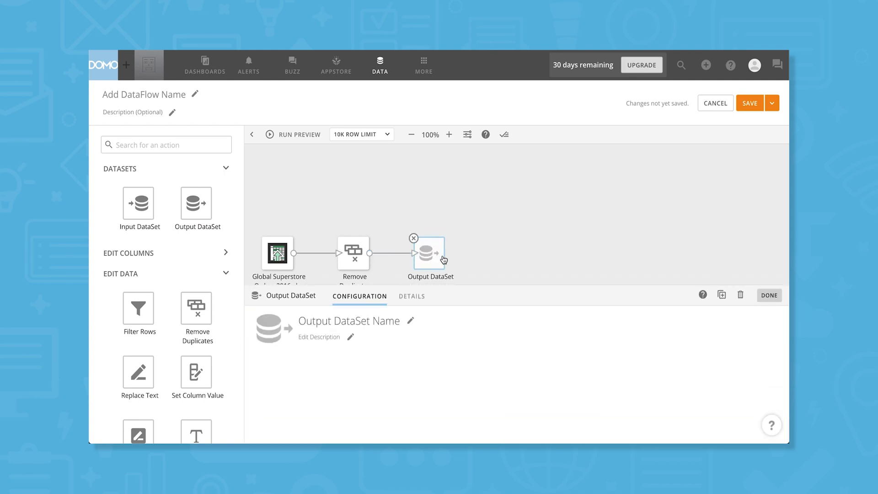
pyautogui.click(351, 320)
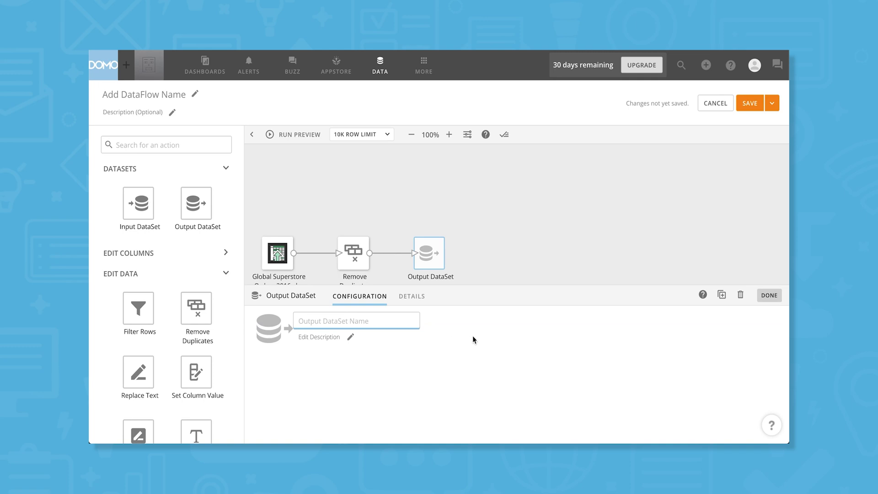
pyautogui.write('Cle')
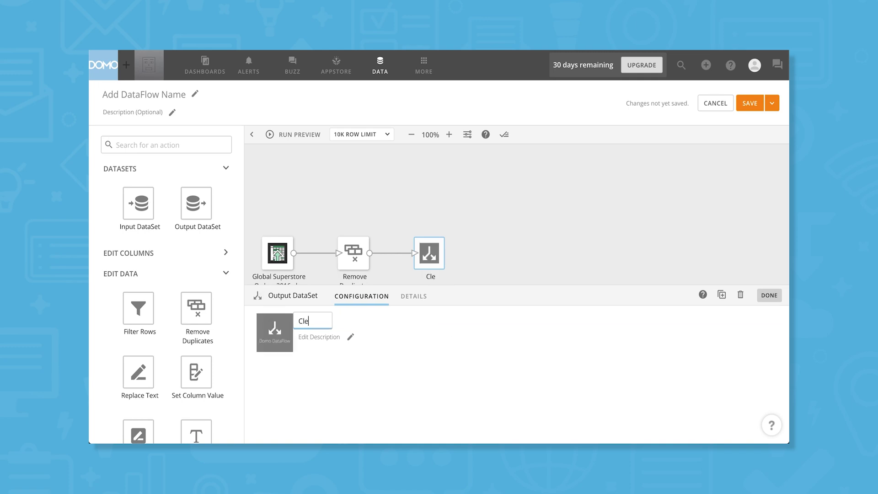
pyautogui.write('aned Superstore Data')
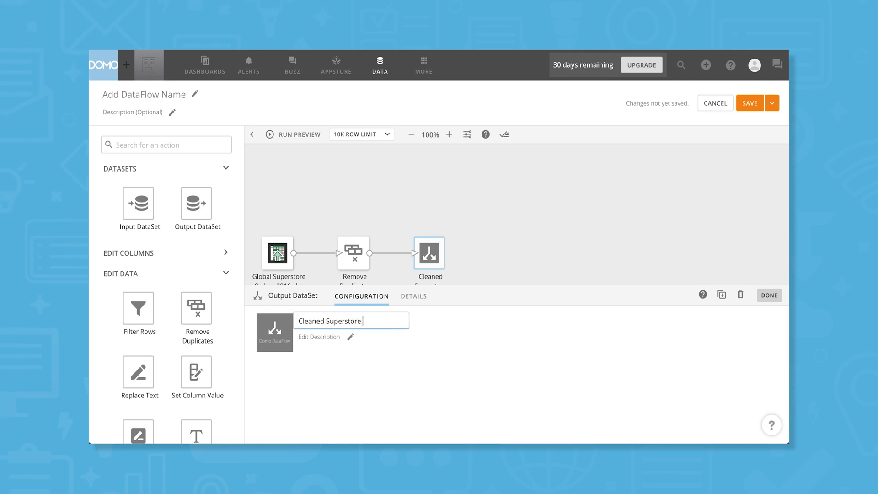
pyautogui.click(768, 296)
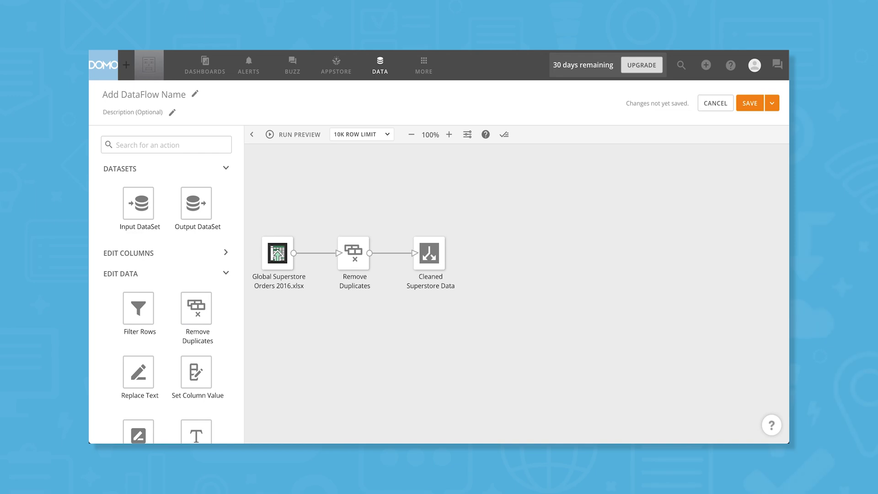
# Rename the dataflow 'Remove duplicate OrderIDs' and return to the DataSets list
pyautogui.click(144, 102)
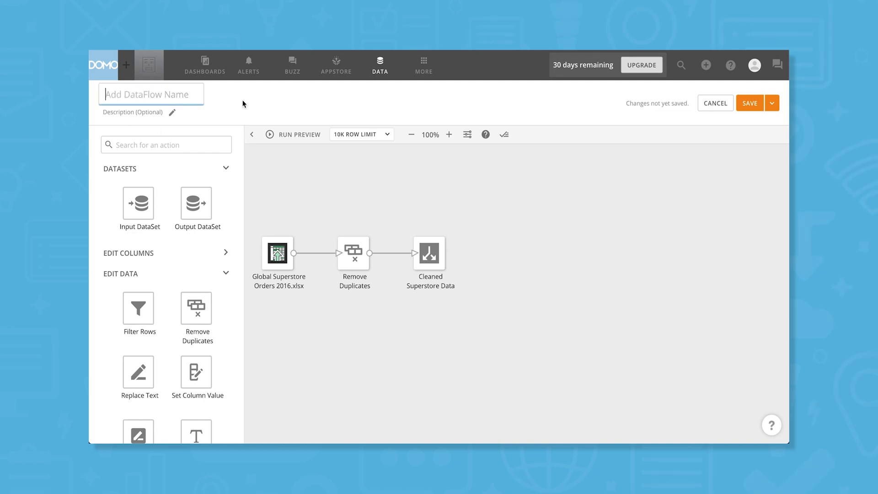
pyautogui.write('Remove ')
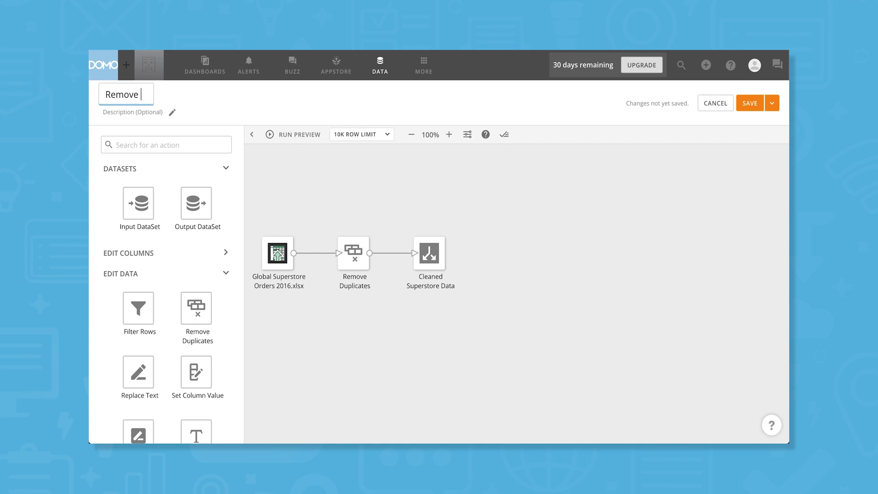
pyautogui.write('duplicate OrderI')
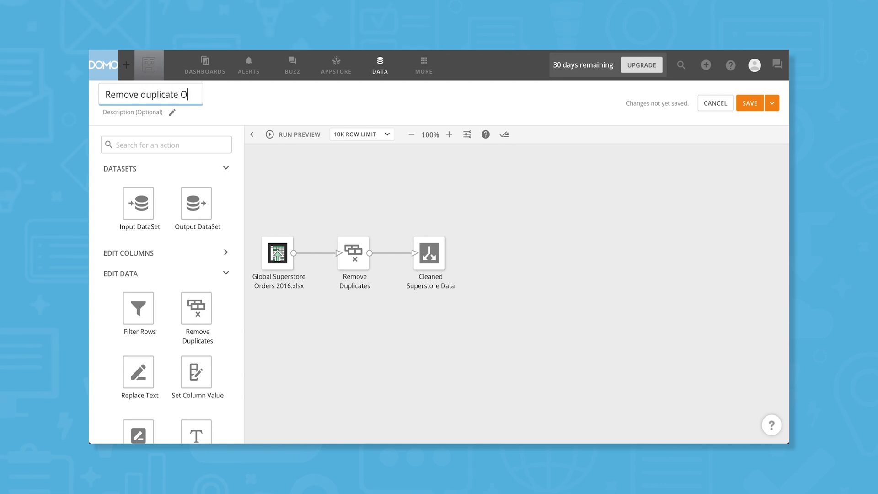
pyautogui.write('Ds')
pyautogui.click(364, 105)
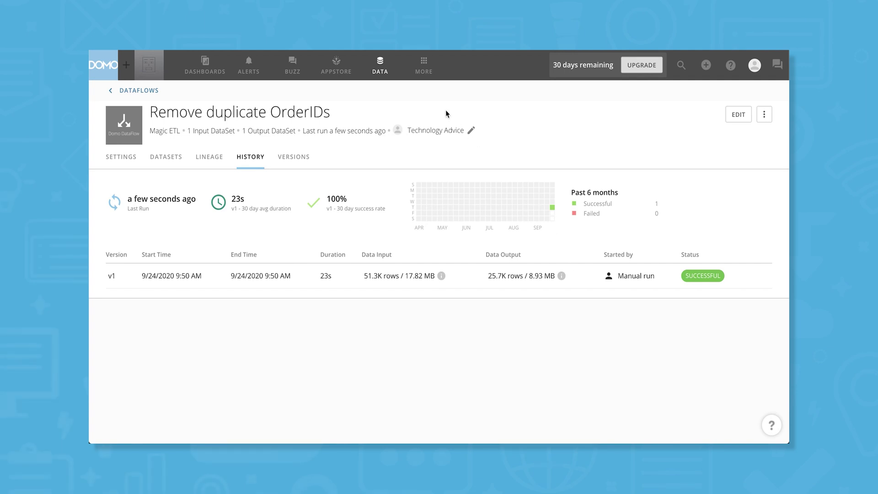
pyautogui.click(380, 71)
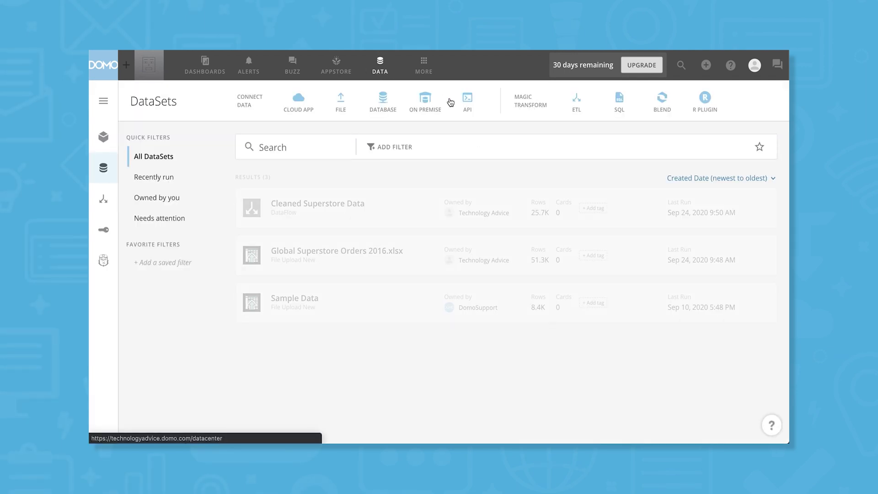
# Open Cleaned Superstore Data and create a visualization from it
pyautogui.click(384, 204)
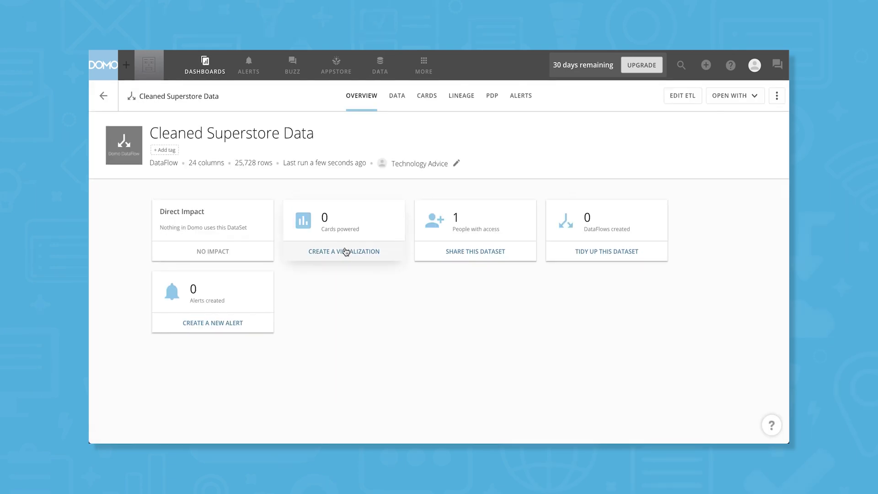
pyautogui.click(344, 251)
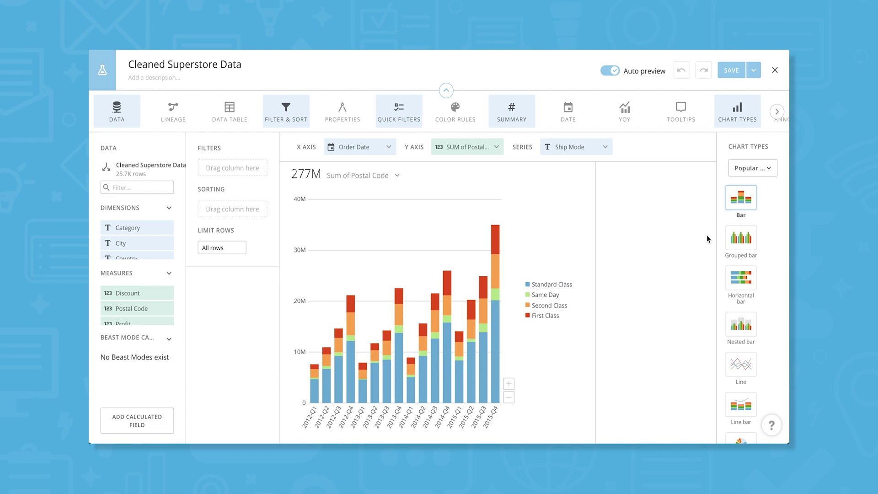
# Switch the chart type to World and remove the default Postal Code and Order Date fields
pyautogui.scroll(-4, 757, 241)
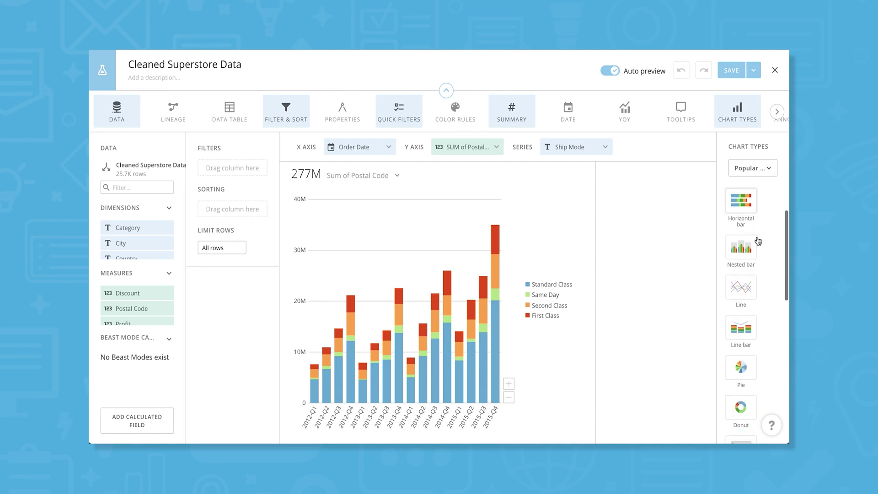
pyautogui.scroll(-5, 758, 243)
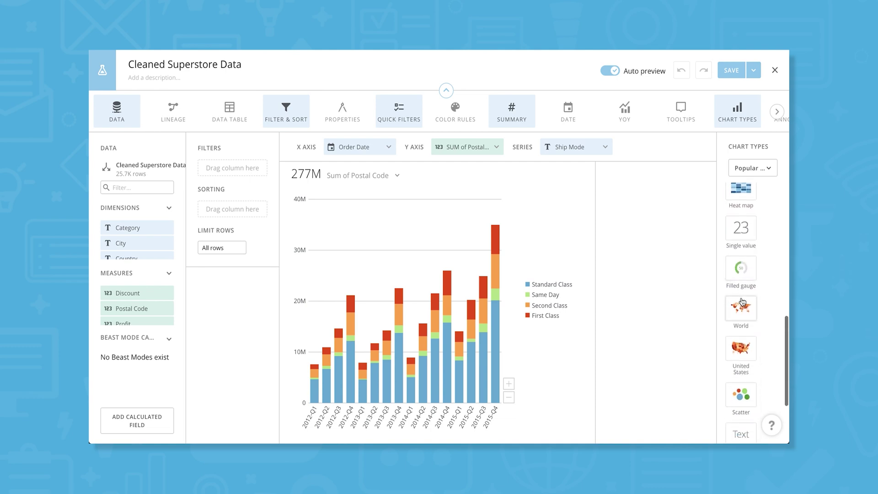
pyautogui.click(741, 297)
pyautogui.scroll(-2, 742, 303)
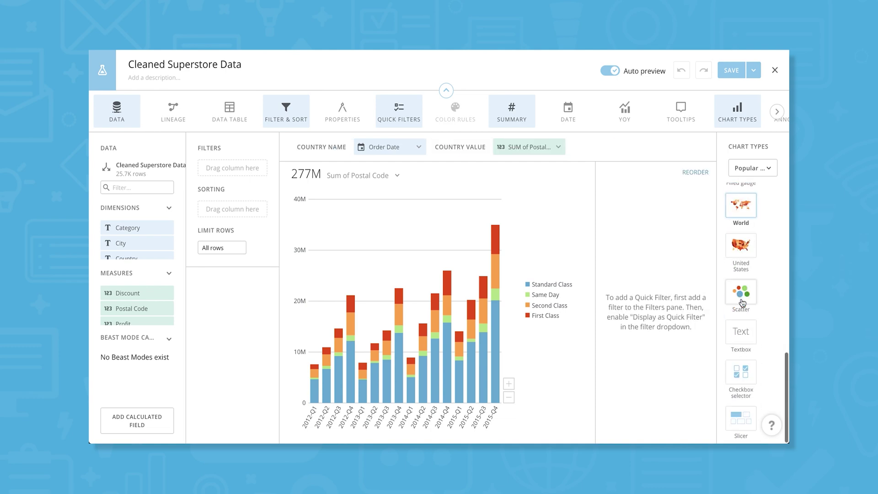
pyautogui.click(560, 148)
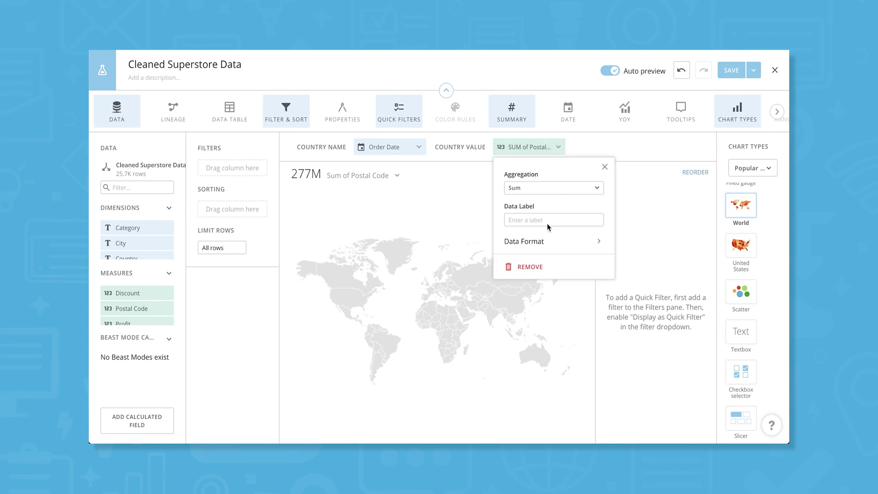
pyautogui.click(527, 269)
pyautogui.click(416, 146)
pyautogui.click(390, 213)
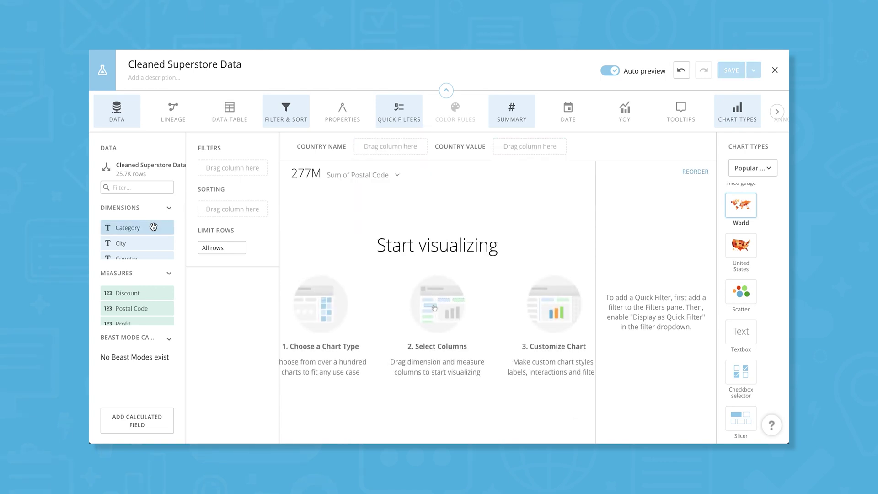
# Map Country to Country Name and Sum of Sales to Country Value
pyautogui.scroll(-1, 120, 229)
pyautogui.moveTo(120, 238); pyautogui.dragTo(374, 150)
pyautogui.click(374, 150)
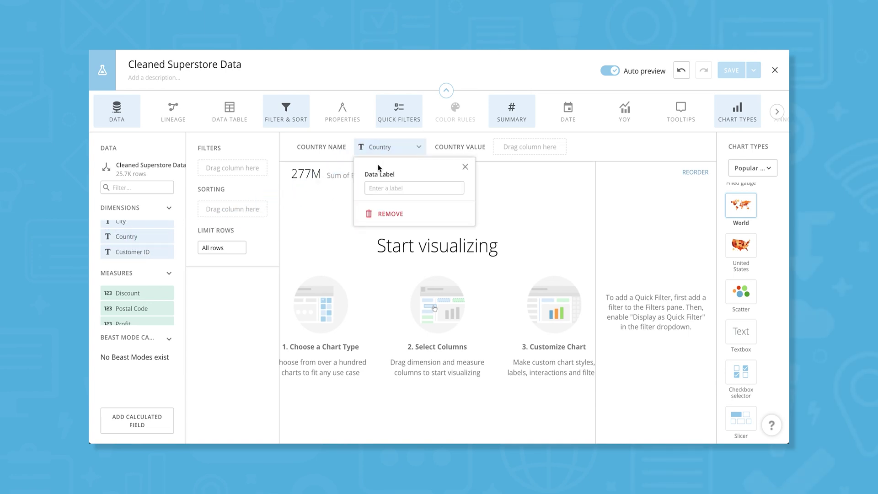
pyautogui.scroll(-3, 150, 299)
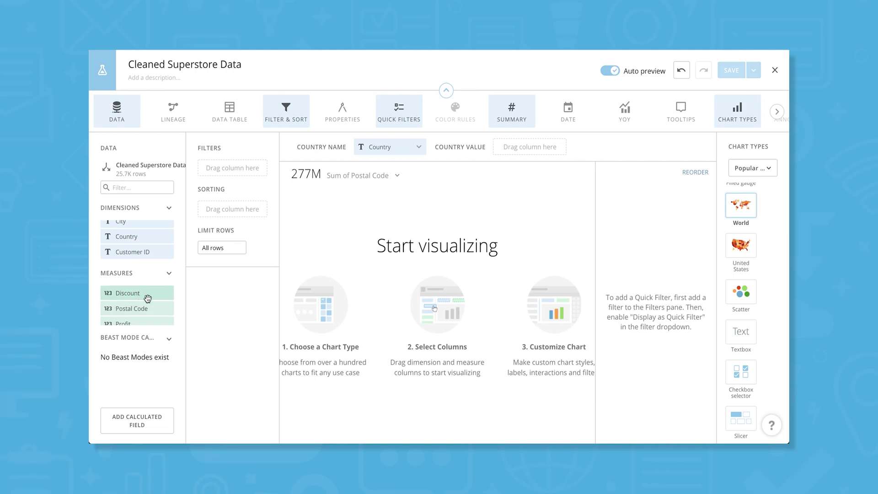
pyautogui.scroll(-1, 150, 299)
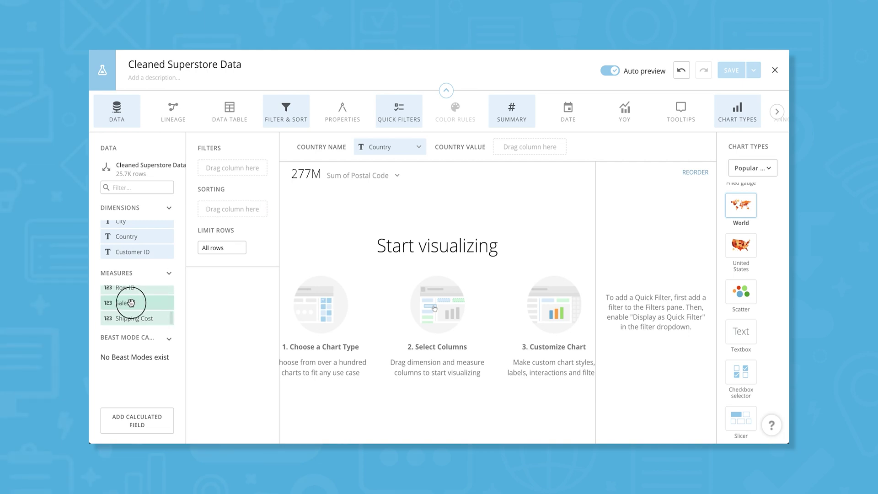
pyautogui.moveTo(131, 303); pyautogui.dragTo(519, 151)
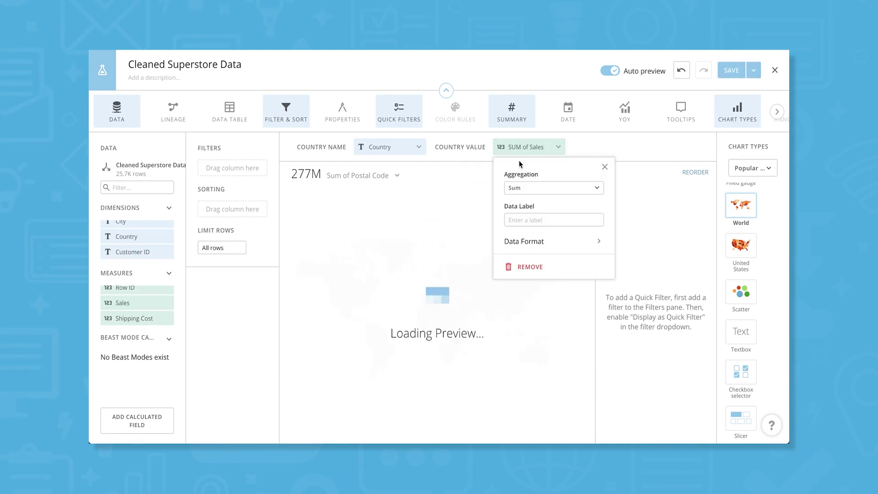
pyautogui.click(604, 168)
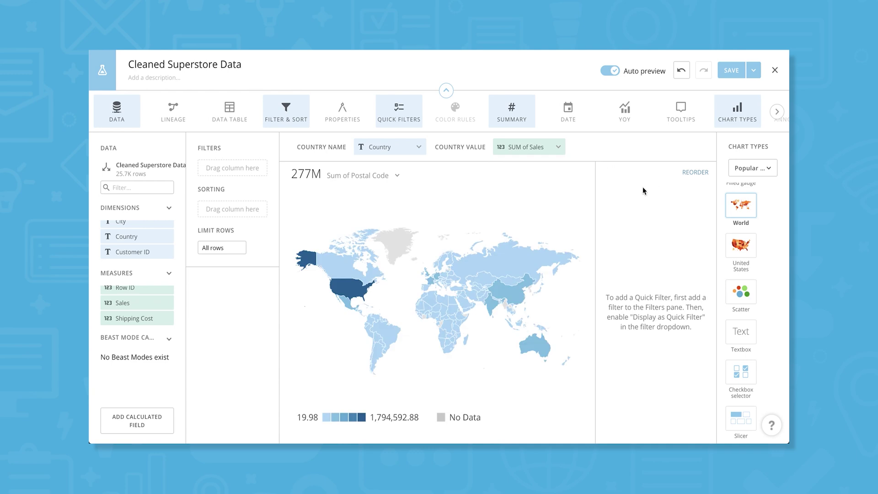
pyautogui.moveTo(352, 289)
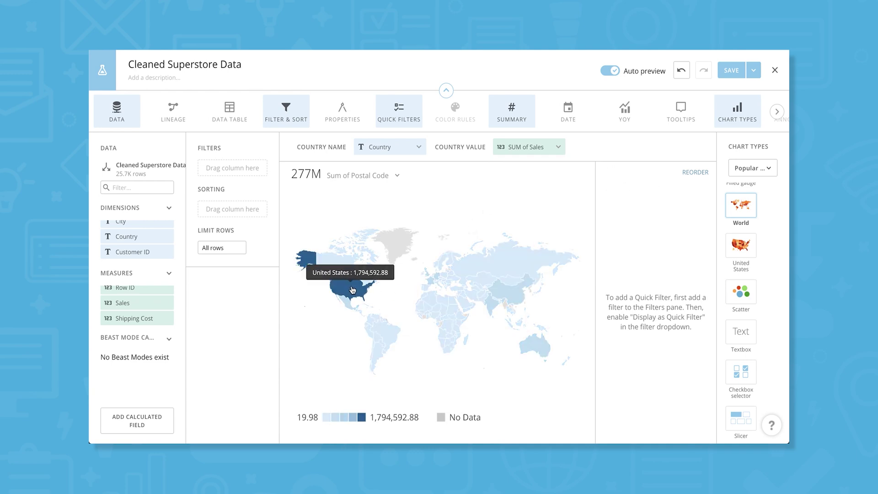
pyautogui.moveTo(354, 270)
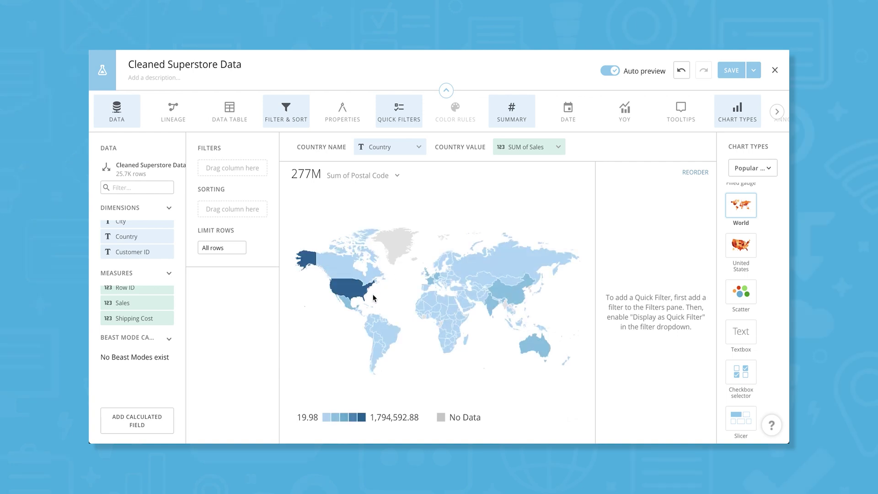
pyautogui.moveTo(349, 305)
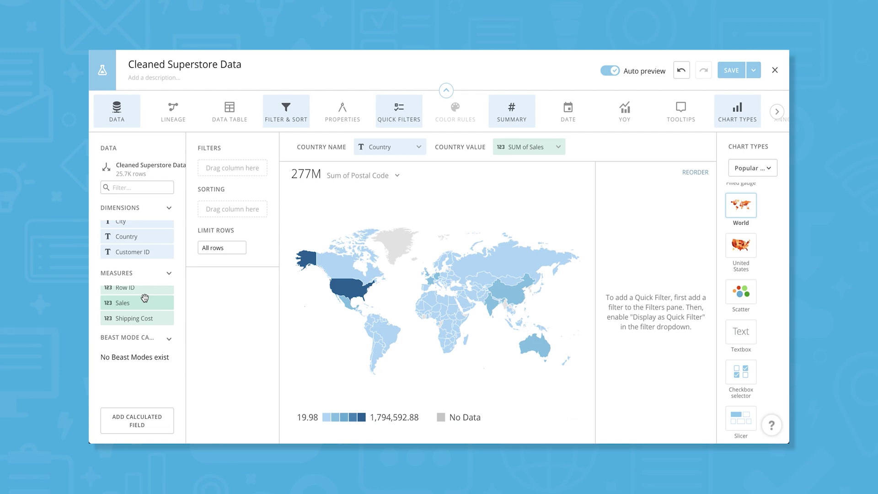
# Add a Market filter displayed as a quick filter beside the world map
pyautogui.scroll(2, 146, 229)
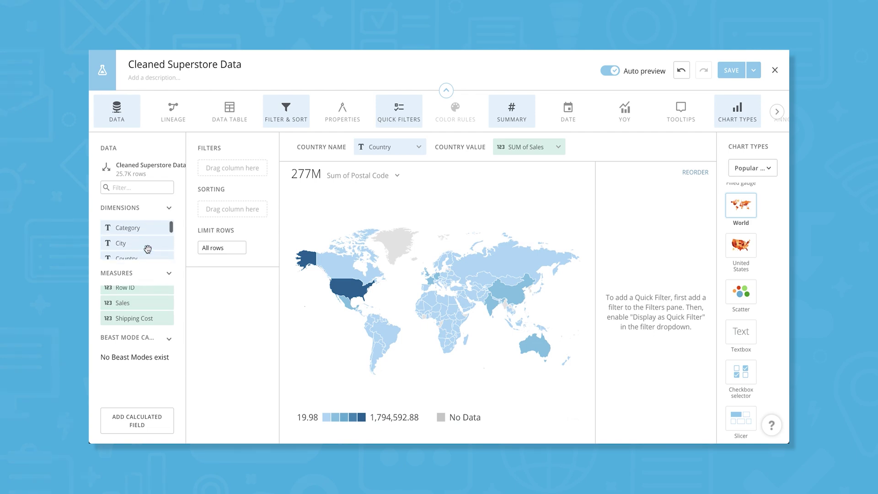
pyautogui.scroll(-1, 147, 248)
pyautogui.scroll(-3, 142, 243)
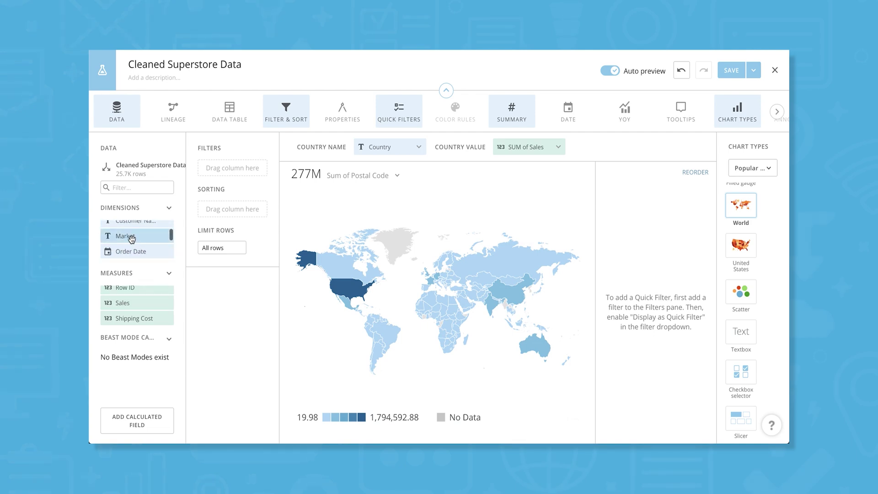
pyautogui.moveTo(132, 239); pyautogui.dragTo(221, 176)
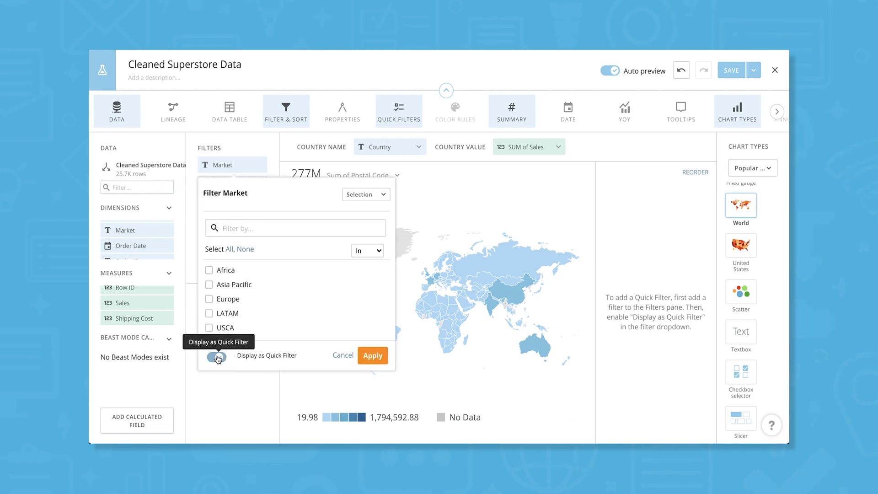
pyautogui.click(217, 356)
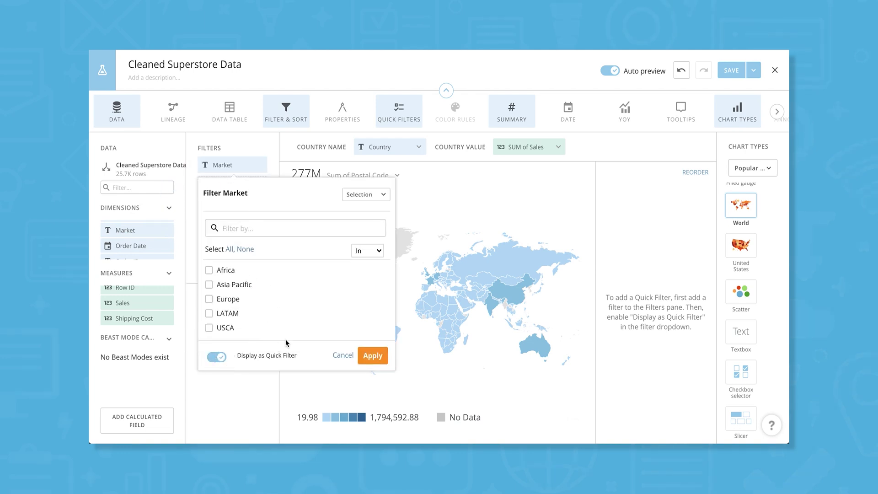
pyautogui.click(370, 356)
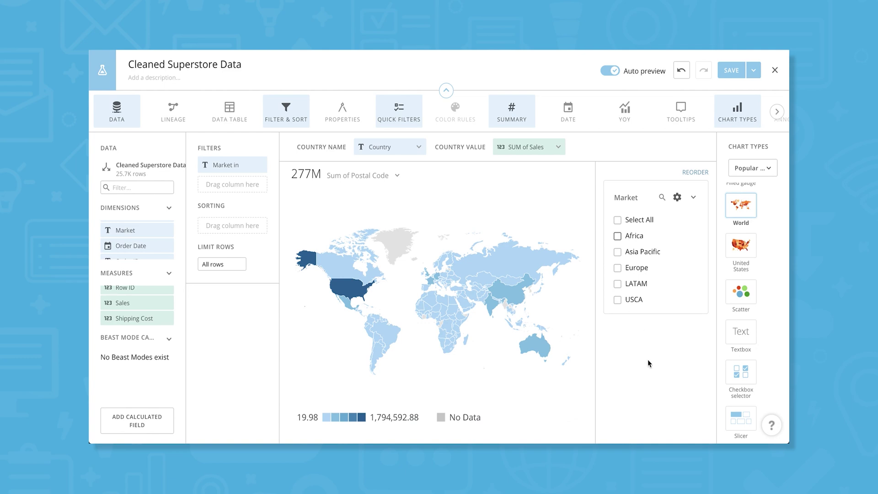
# Save the world map card to a new dashboard named 'Sales Dashboard'
pyautogui.click(731, 72)
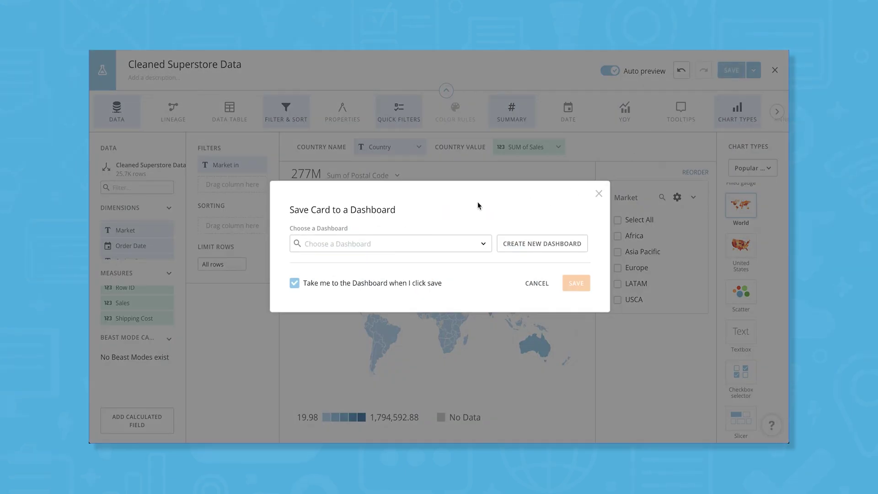
pyautogui.click(482, 246)
pyautogui.click(530, 246)
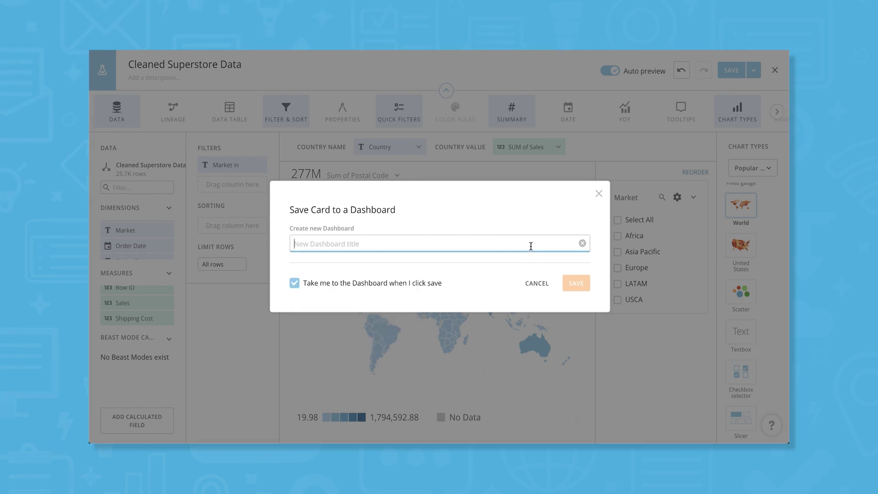
pyautogui.write('Sales Dashboard')
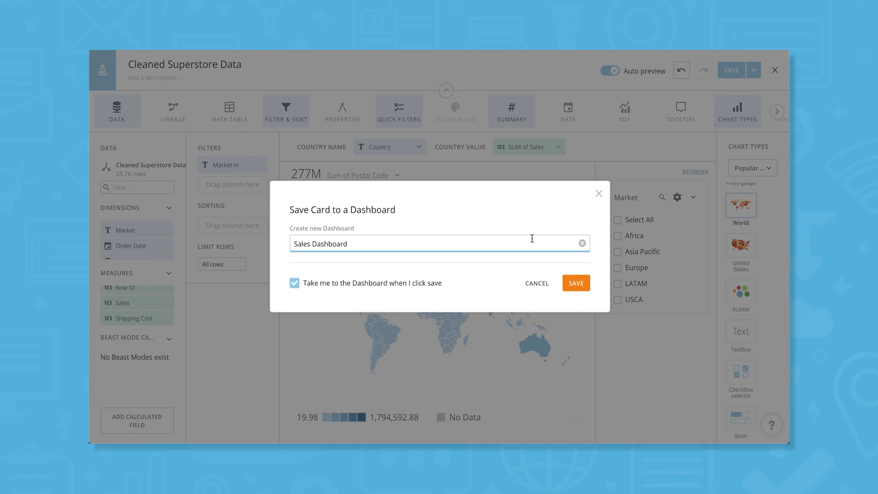
pyautogui.click(574, 283)
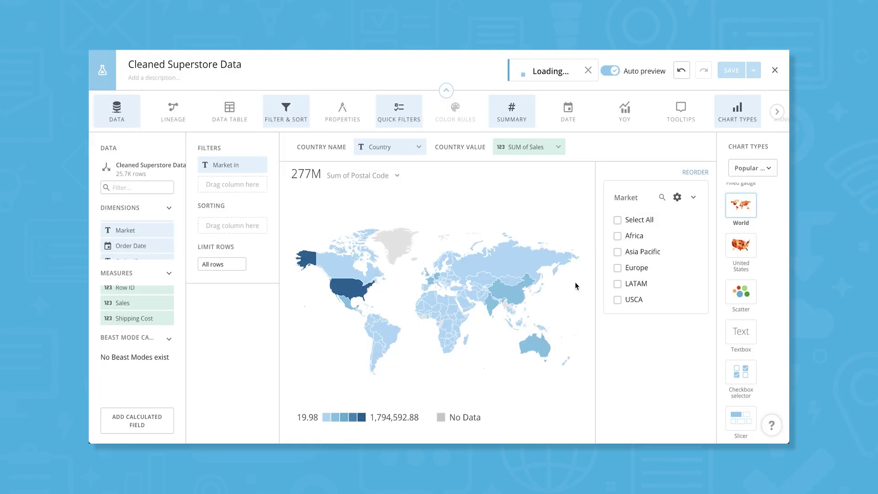
# Glance at the add-card options, then preview and close the Example Sales Dashboard's Share settings
pyautogui.click(736, 98)
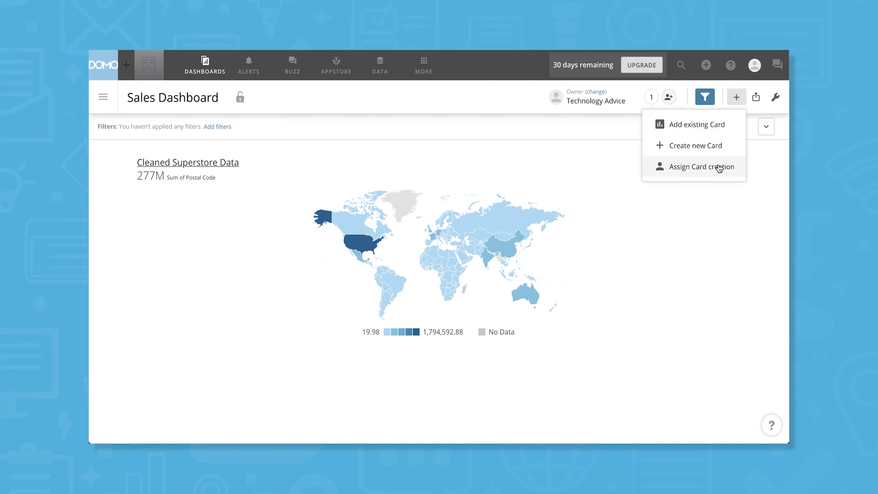
pyautogui.click(733, 100)
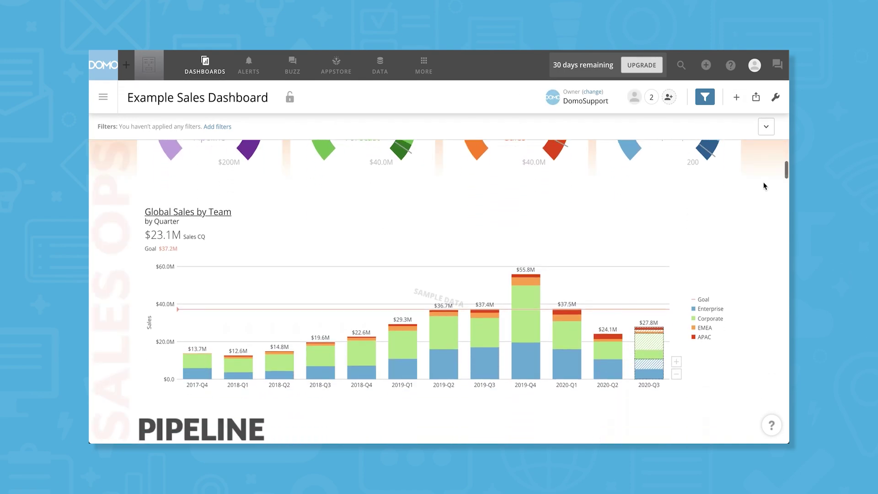
pyautogui.scroll(-5, 763, 182)
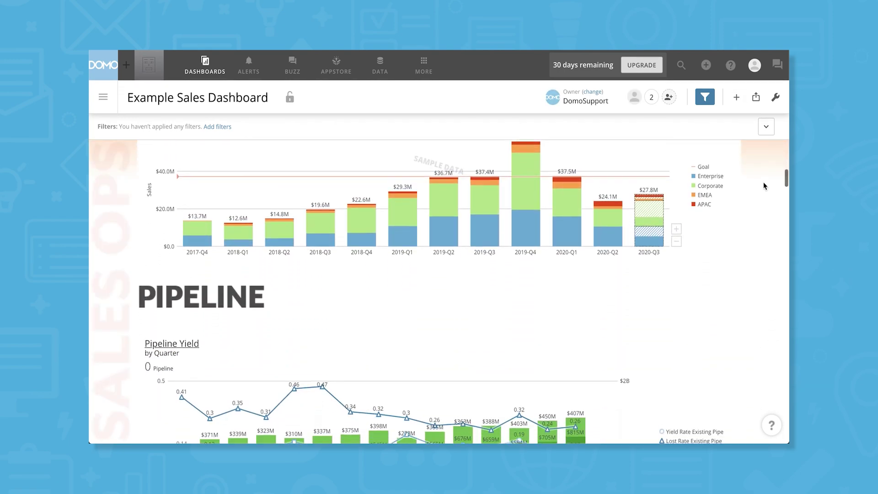
pyautogui.click(756, 99)
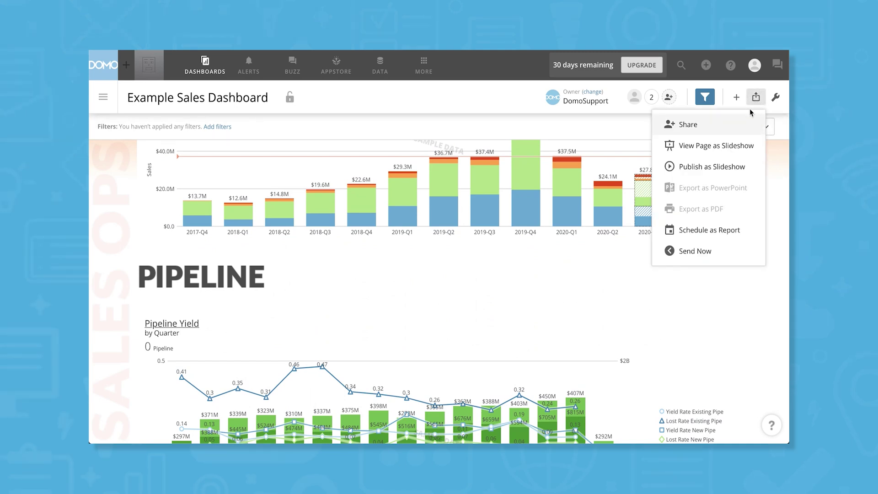
pyautogui.click(670, 98)
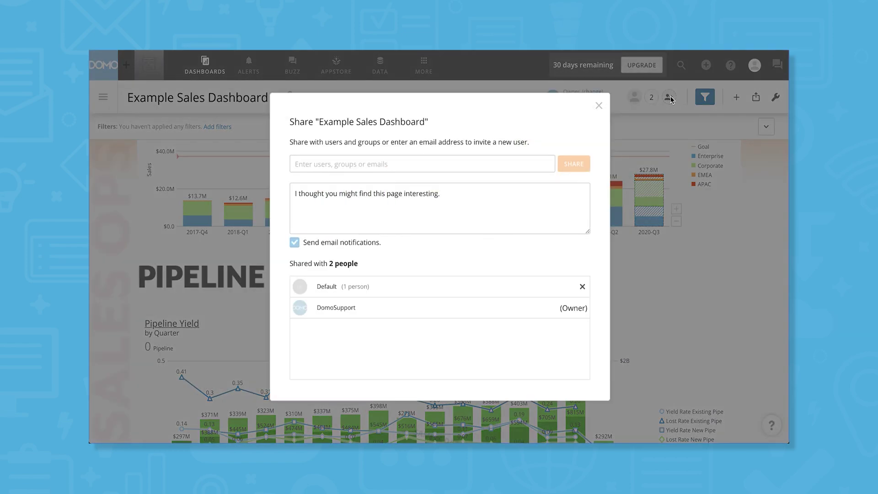
pyautogui.click(599, 106)
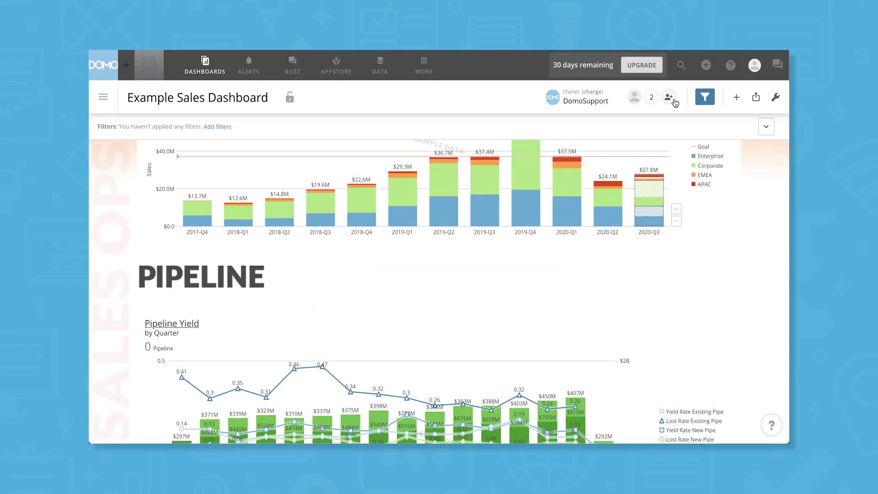
# Preview and close the Publish as Slideshow setup, then bring up Schedule as Report
pyautogui.click(756, 99)
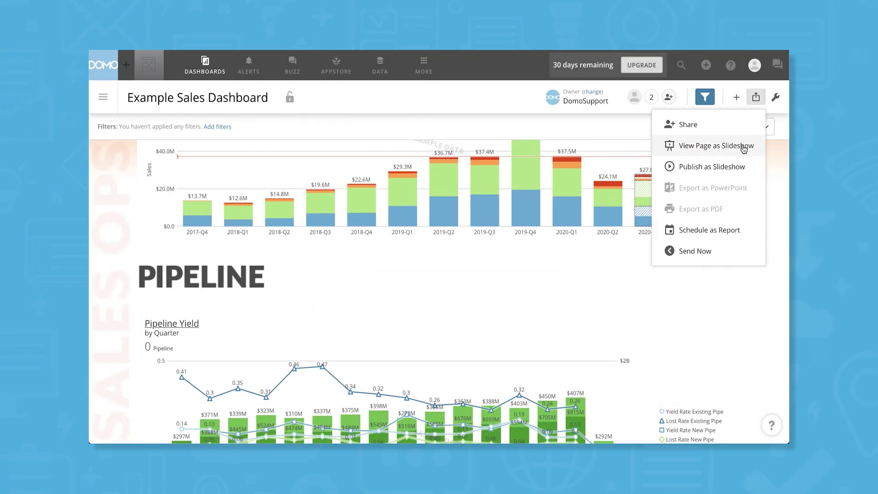
pyautogui.click(745, 166)
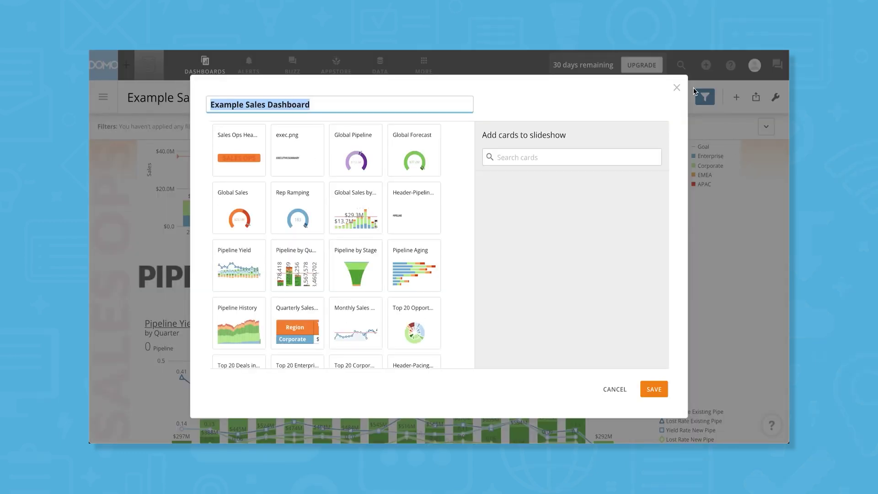
pyautogui.click(675, 88)
pyautogui.click(756, 97)
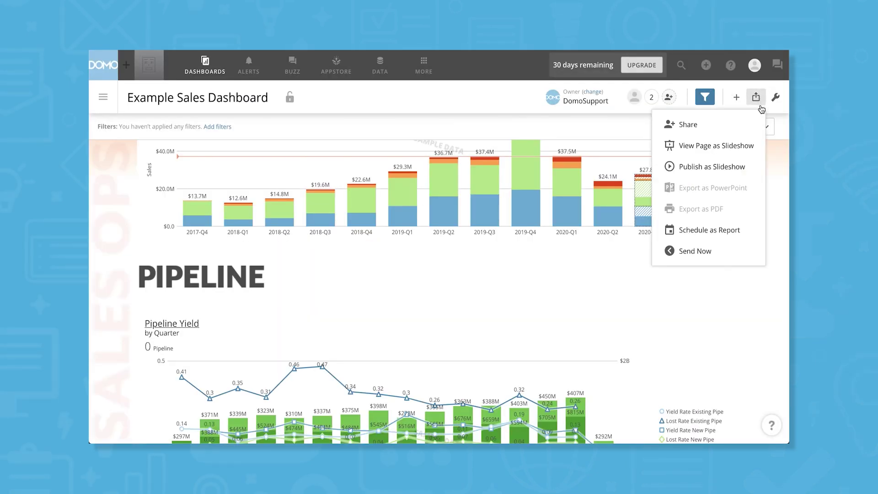
pyautogui.click(733, 230)
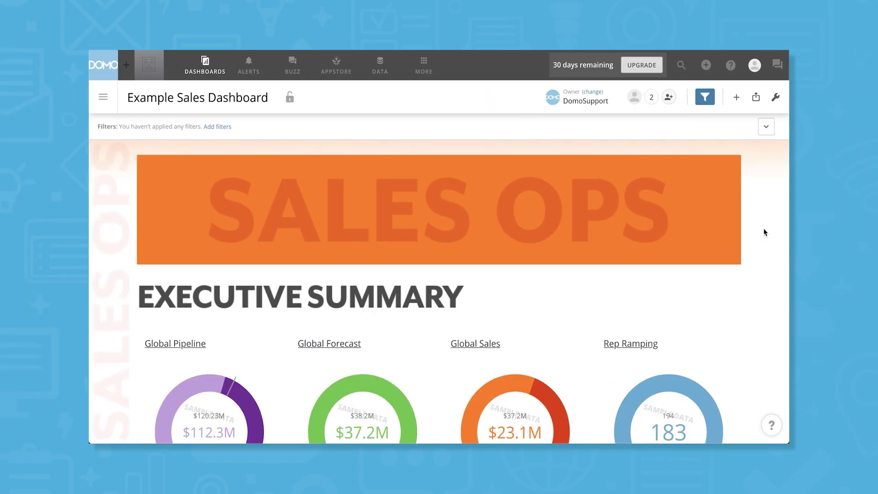
# Review Manage Alerts and its Add Filter types, then go to the Buzz Discover feed
pyautogui.click(247, 73)
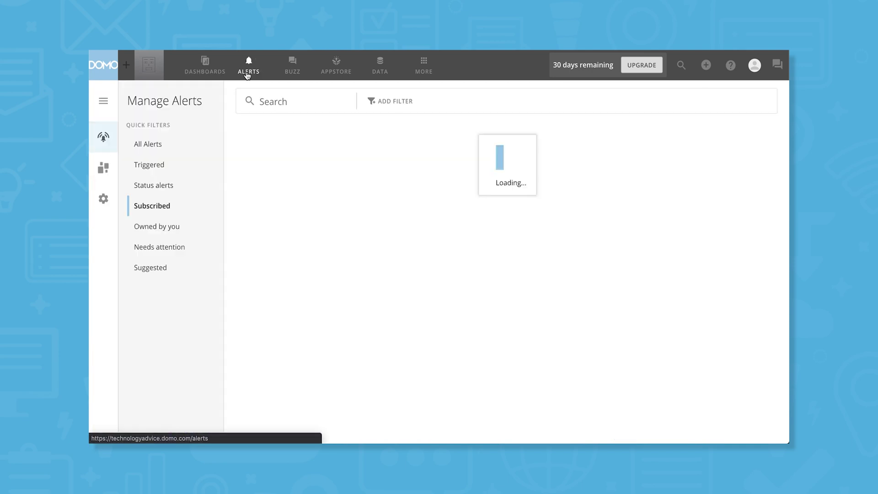
pyautogui.click(295, 63)
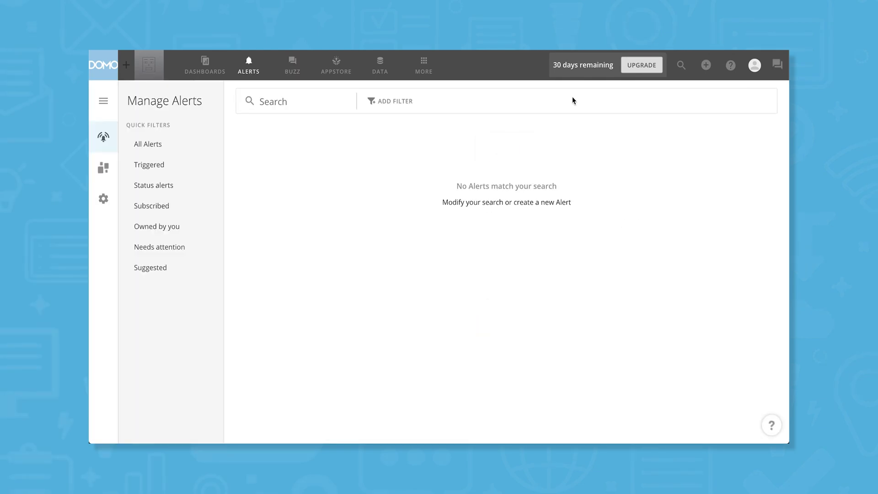
pyautogui.click(398, 101)
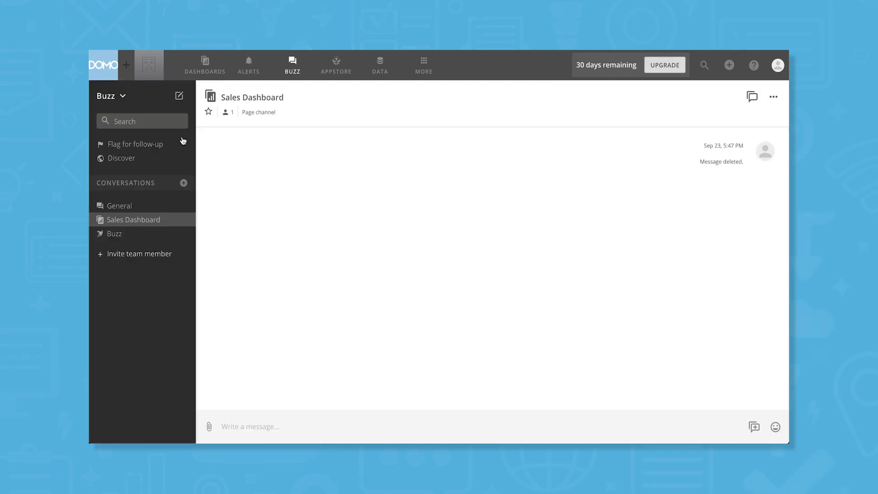
pyautogui.click(121, 158)
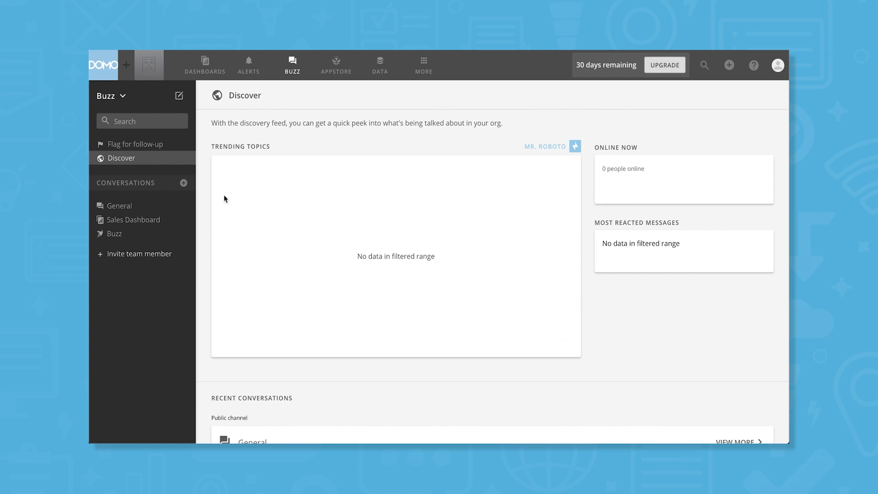
# View the Sales Dashboard and General Buzz conversations, then go to the Appstore with Buzz hidden
pyautogui.click(156, 219)
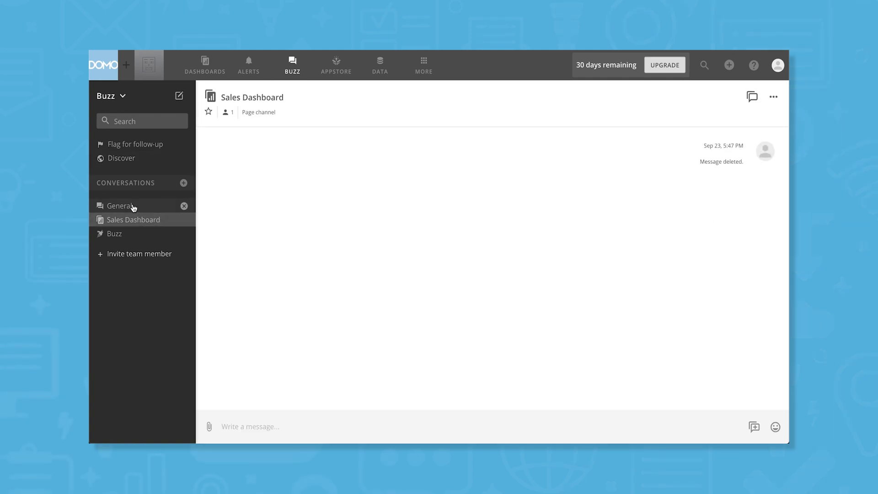
pyautogui.click(134, 207)
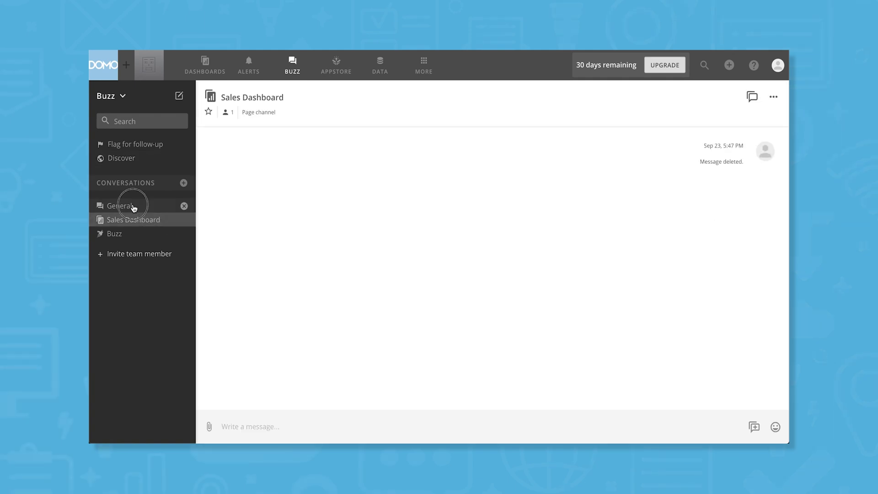
pyautogui.click(336, 66)
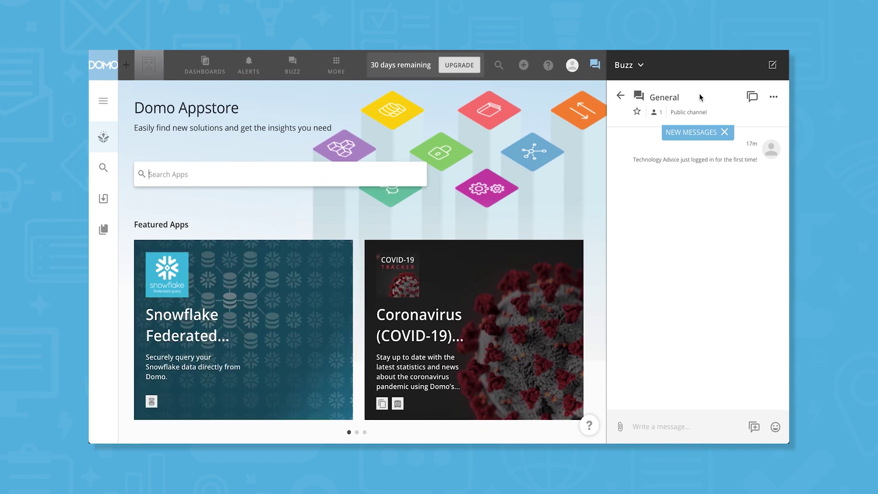
pyautogui.click(640, 65)
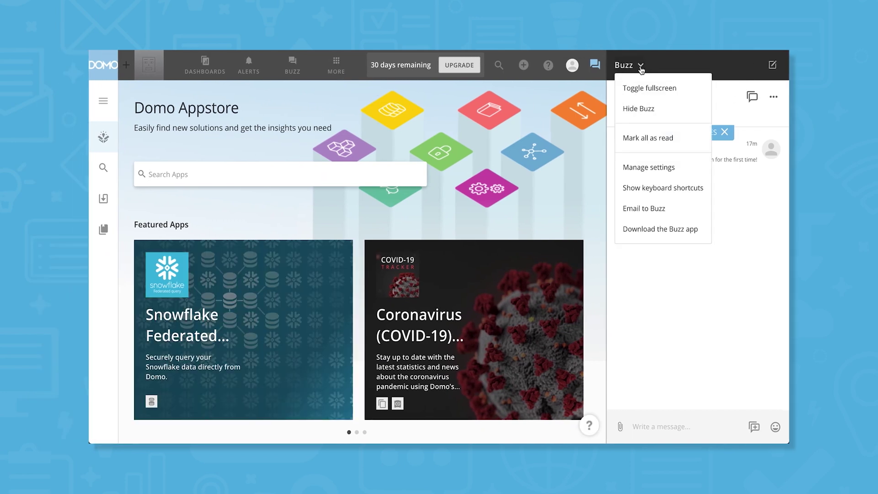
pyautogui.click(644, 108)
# Search the Appstore for 'salesforce'
pyautogui.click(267, 167)
pyautogui.write('s')
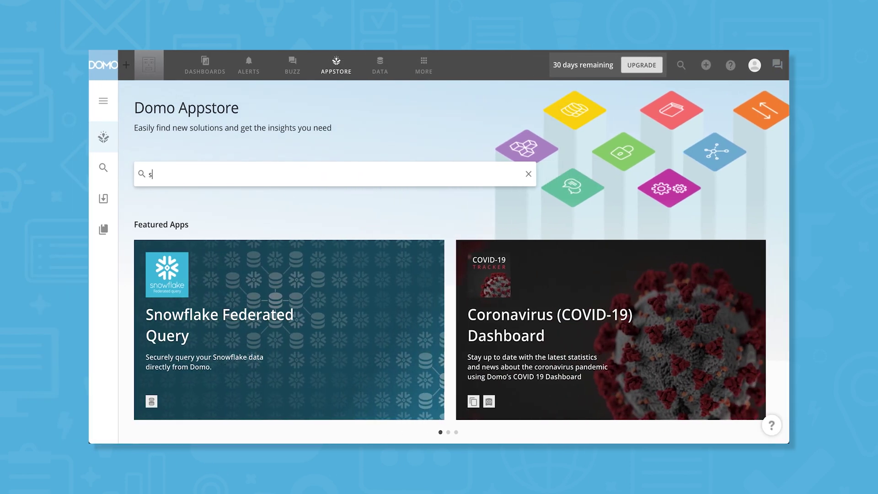
pyautogui.write('alesforce')
pyautogui.press('Return')
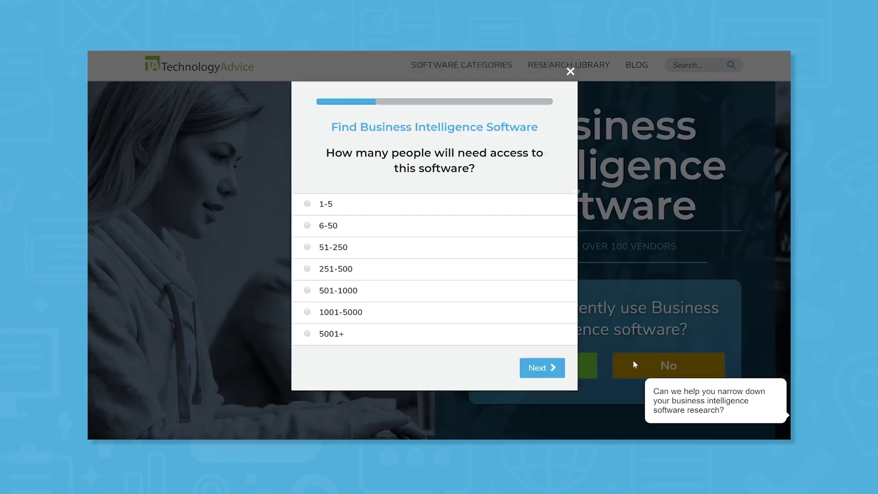
# Answer the BI software quiz with a 51-250 team size and an industry from the list
pyautogui.click(308, 251)
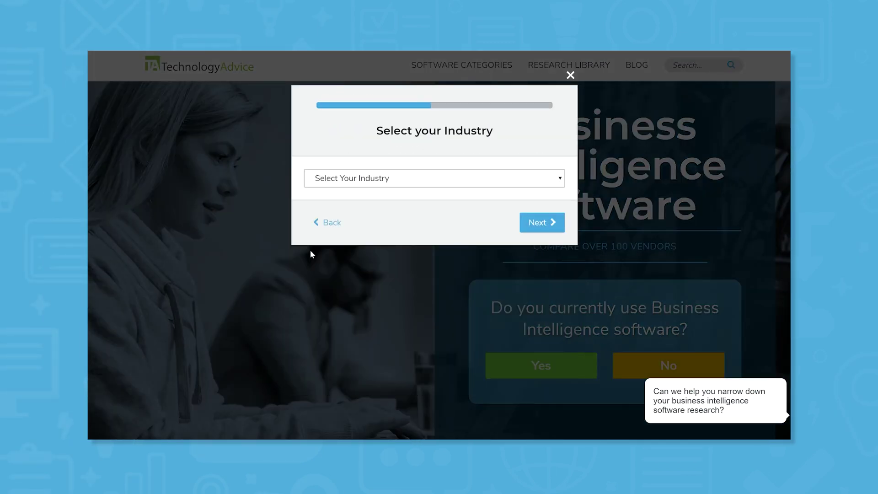
pyautogui.click(419, 183)
pyautogui.scroll(-5, 434, 236)
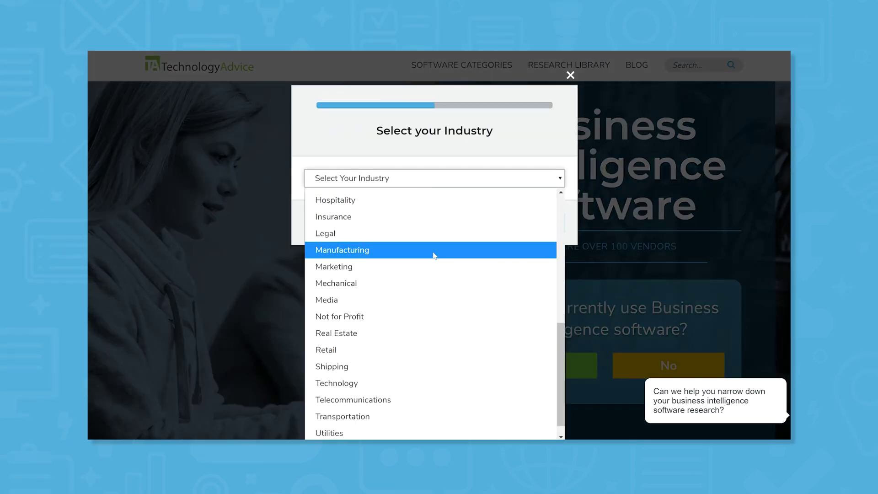
pyautogui.click(432, 281)
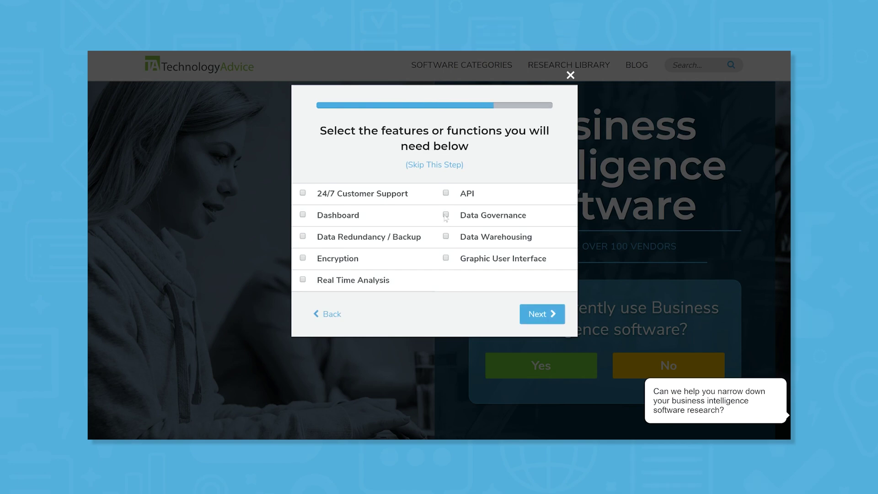